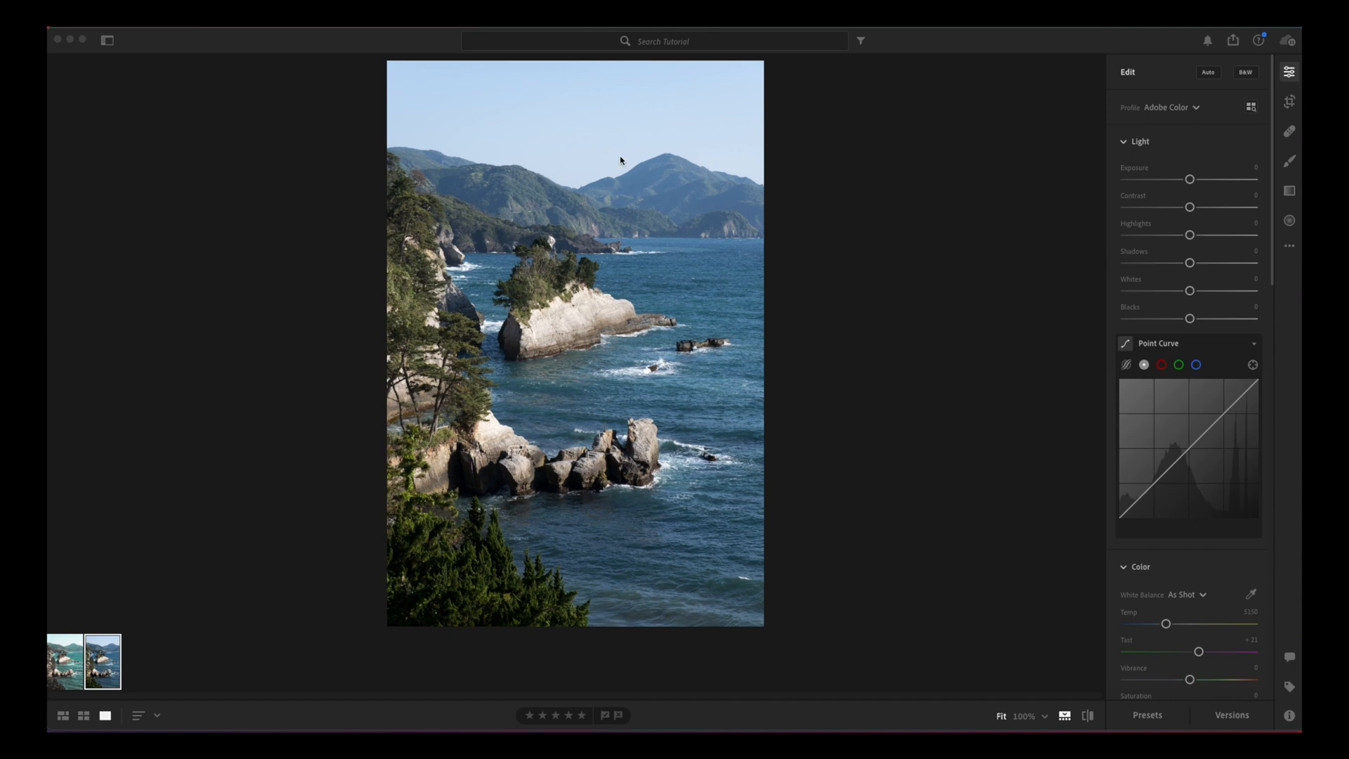
Step: Set the photo's Highlights to -63, Exposure to +0.20, Shadows to +37, Whites to -19 and Blacks to +17
{"action": "left_click_drag", "start_coordinate": [1190, 235], "coordinate": [1151, 248]}
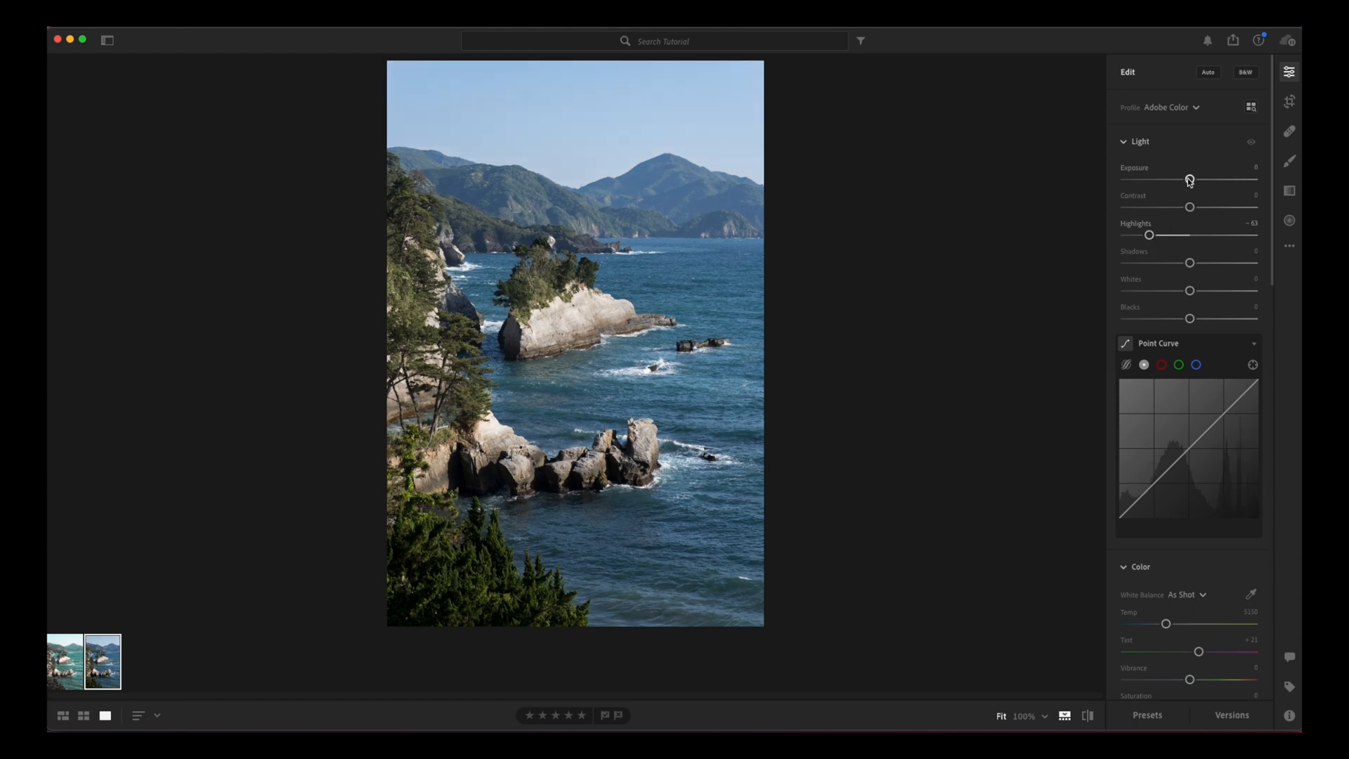
{"action": "left_click_drag", "start_coordinate": [1190, 180], "coordinate": [1193, 181]}
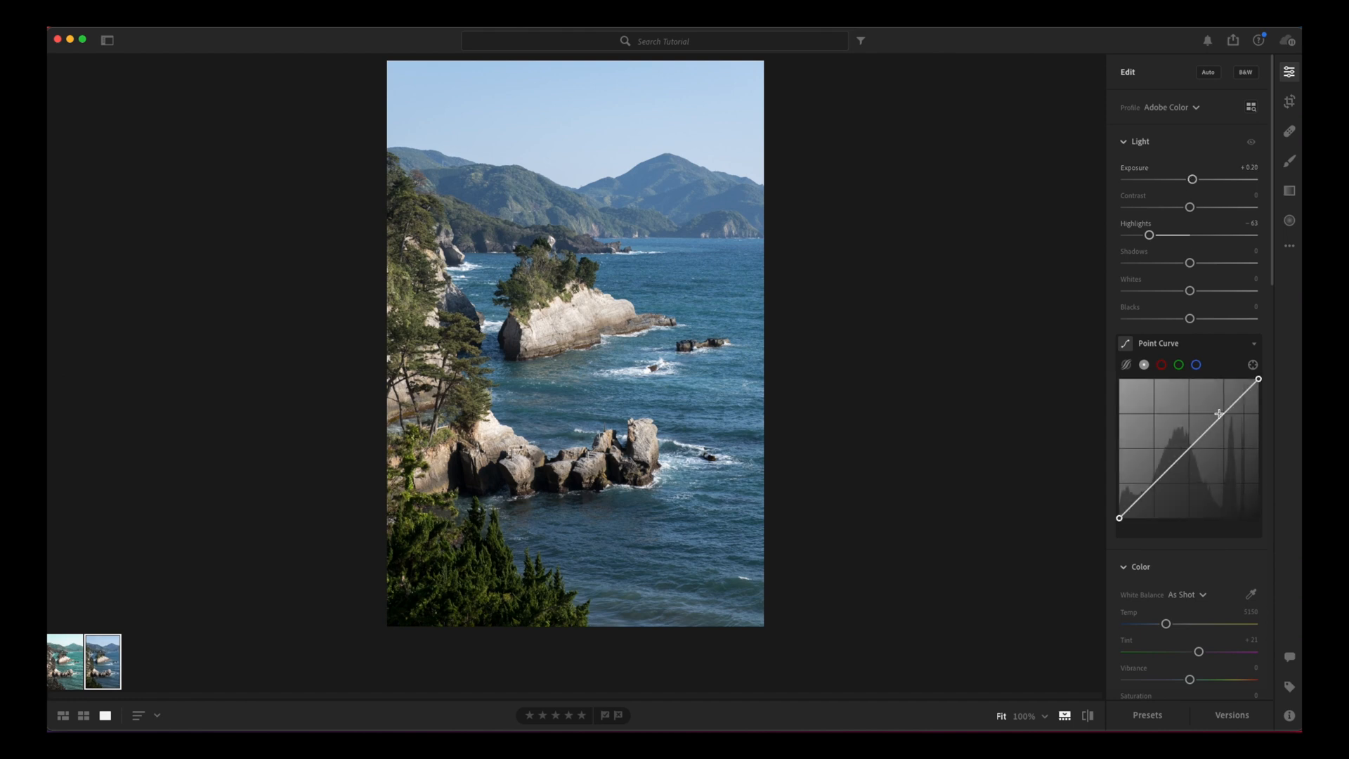
{"action": "left_click_drag", "start_coordinate": [1190, 267], "coordinate": [1201, 320]}
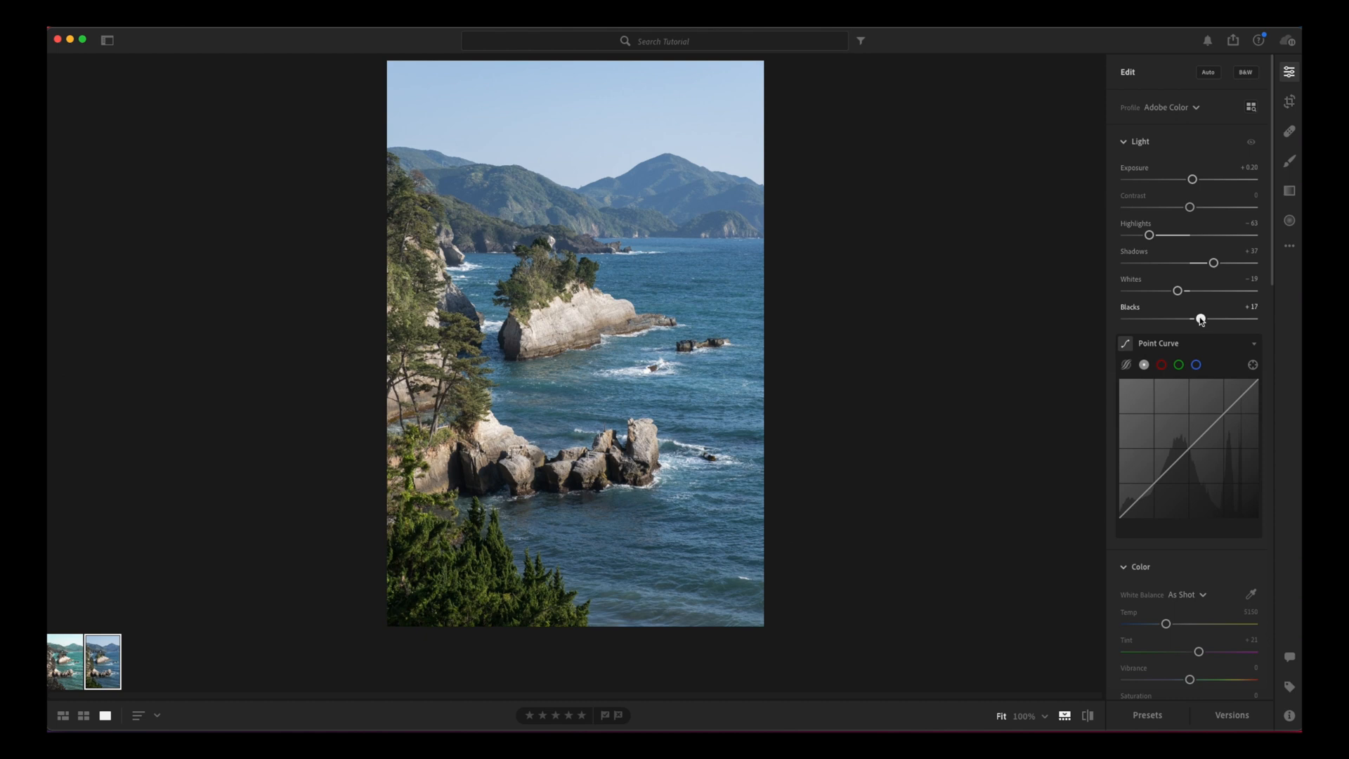
Step: Shape the point curve with three added points, a raised black end, a slightly lowered shadow point and the white end at about 91.4
{"action": "left_click", "coordinate": [1154, 483]}
{"action": "left_click", "coordinate": [1188, 450]}
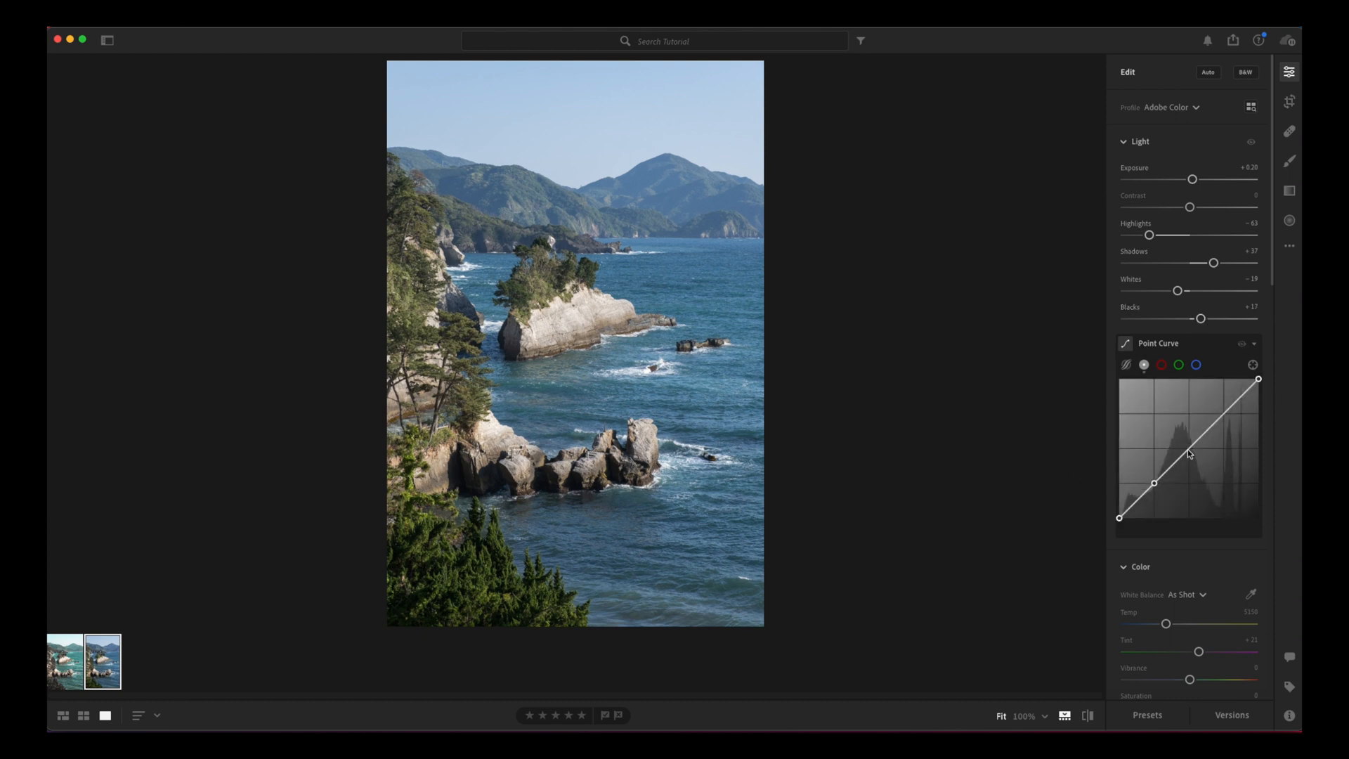
{"action": "left_click", "coordinate": [1223, 415]}
{"action": "left_click_drag", "start_coordinate": [1119, 518], "coordinate": [1155, 487]}
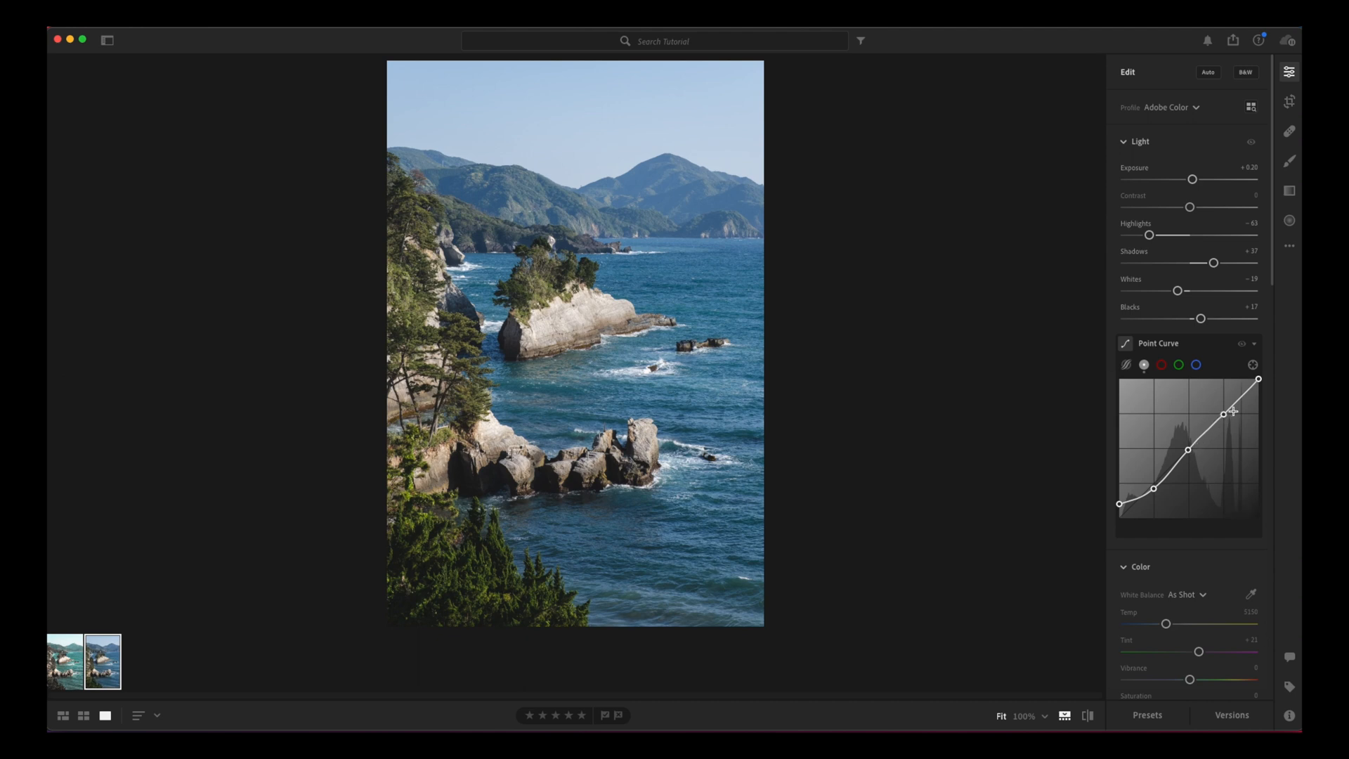
{"action": "left_click_drag", "start_coordinate": [1259, 379], "coordinate": [1259, 392]}
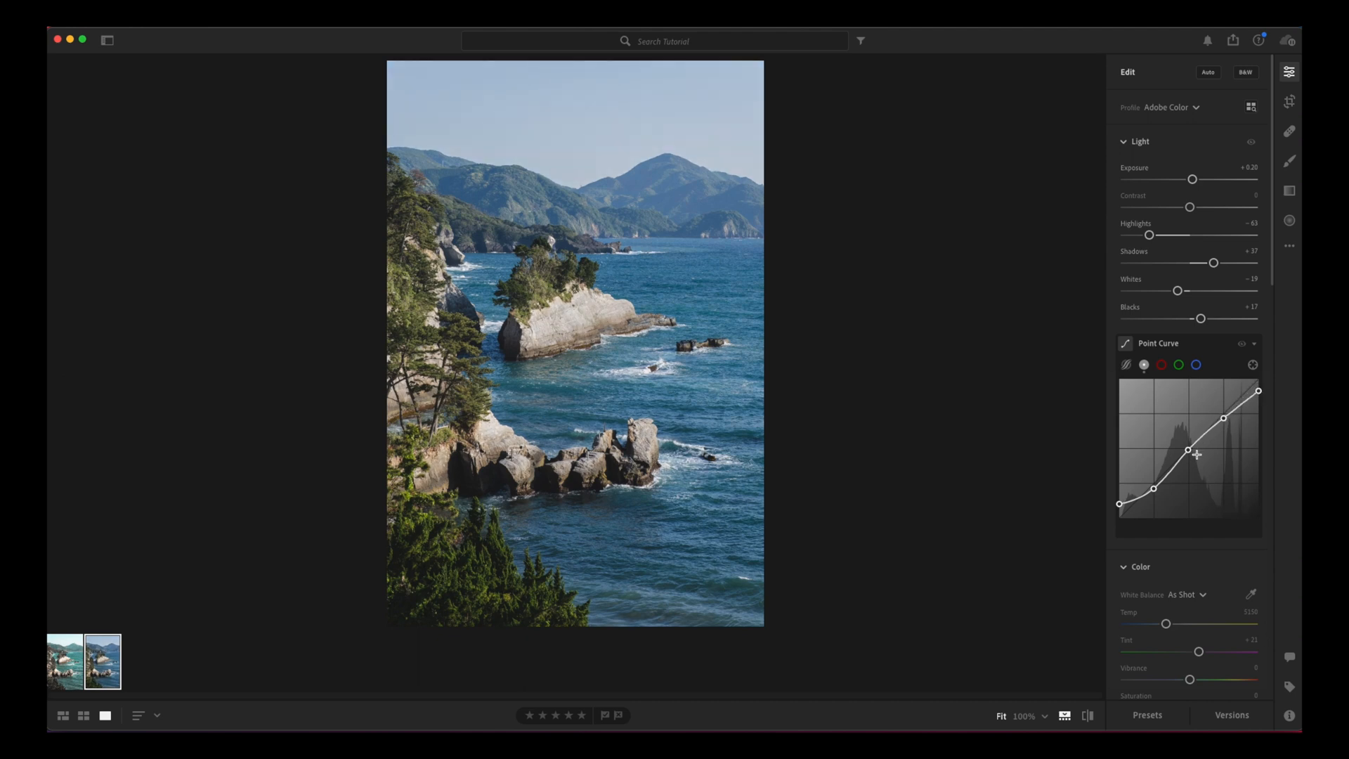
{"action": "left_click_drag", "start_coordinate": [1188, 450], "coordinate": [1191, 455]}
Step: Warm the white balance temperature to 5727 and set Vibrance to +3
{"action": "scroll", "coordinate": [1216, 363], "scroll_direction": "down", "scroll_amount": 1}
{"action": "scroll", "coordinate": [1223, 361], "scroll_direction": "down", "scroll_amount": 5}
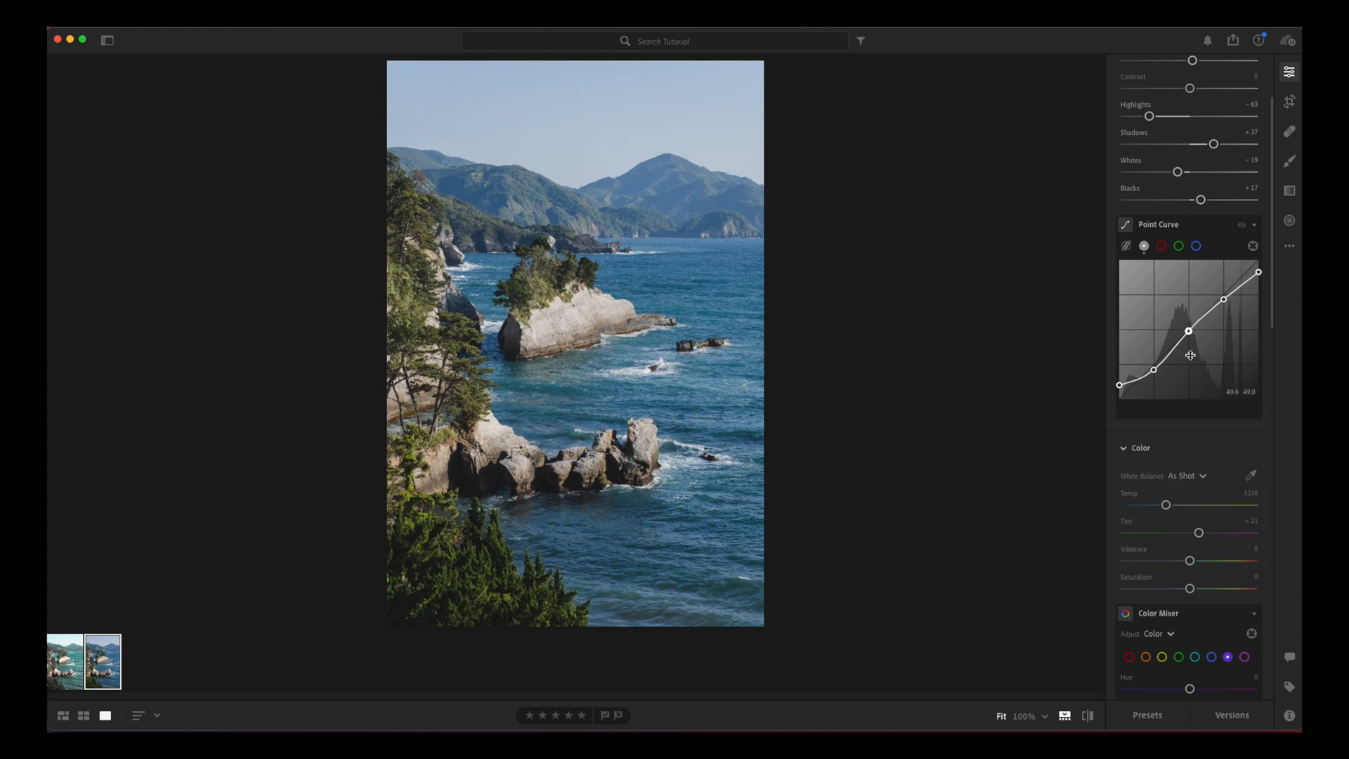
{"action": "scroll", "coordinate": [1190, 355], "scroll_direction": "down", "scroll_amount": 2}
{"action": "left_click_drag", "start_coordinate": [1167, 460], "coordinate": [1175, 461]}
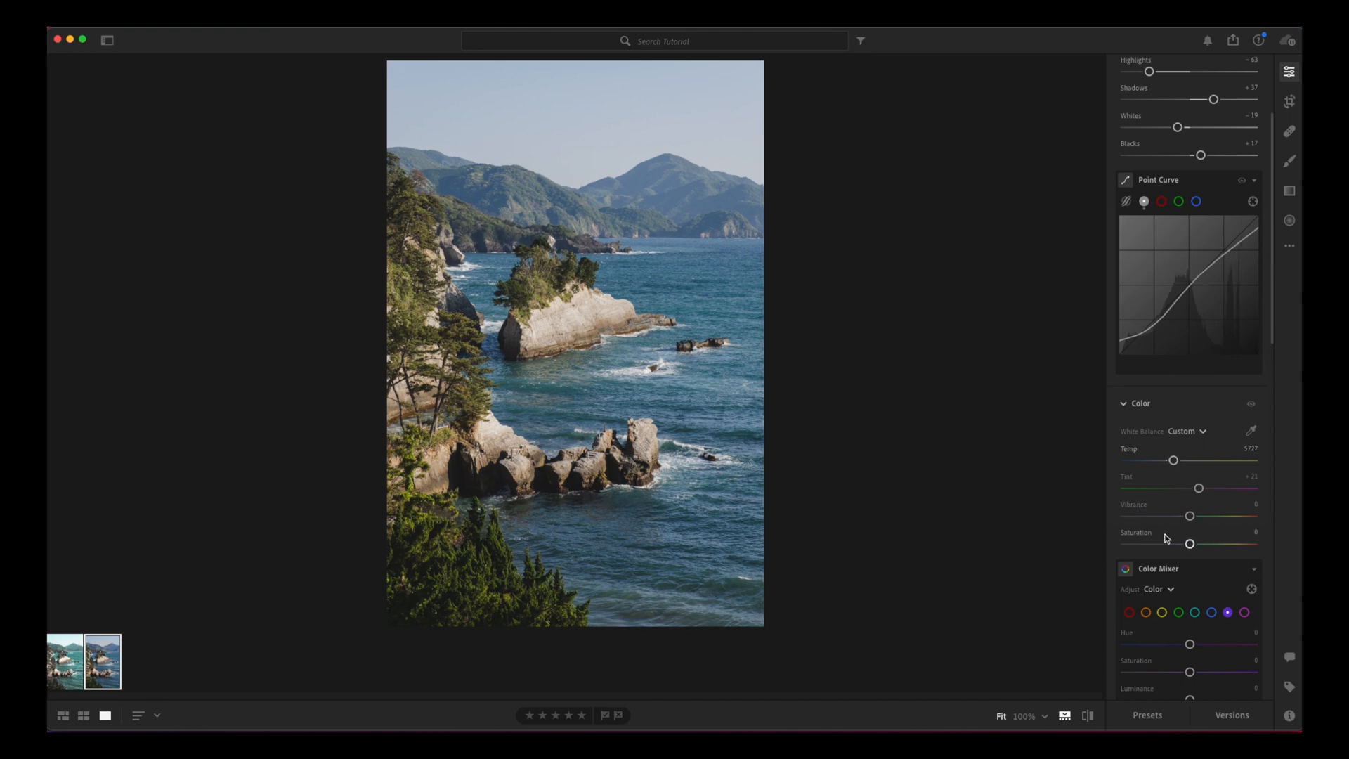
{"action": "left_click_drag", "start_coordinate": [1187, 520], "coordinate": [1191, 520]}
{"action": "scroll", "coordinate": [1167, 455], "scroll_direction": "down", "scroll_amount": 5}
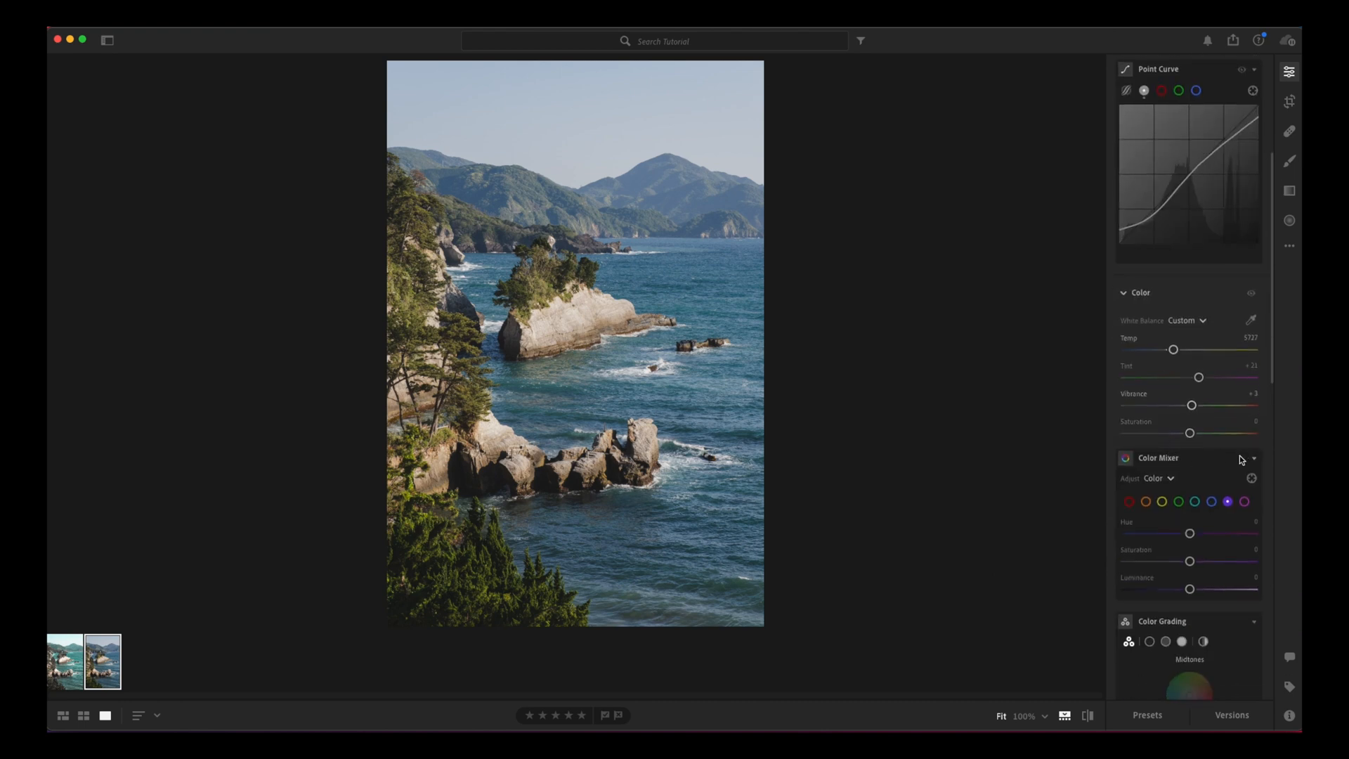
{"action": "scroll", "coordinate": [1239, 462], "scroll_direction": "down", "scroll_amount": 2}
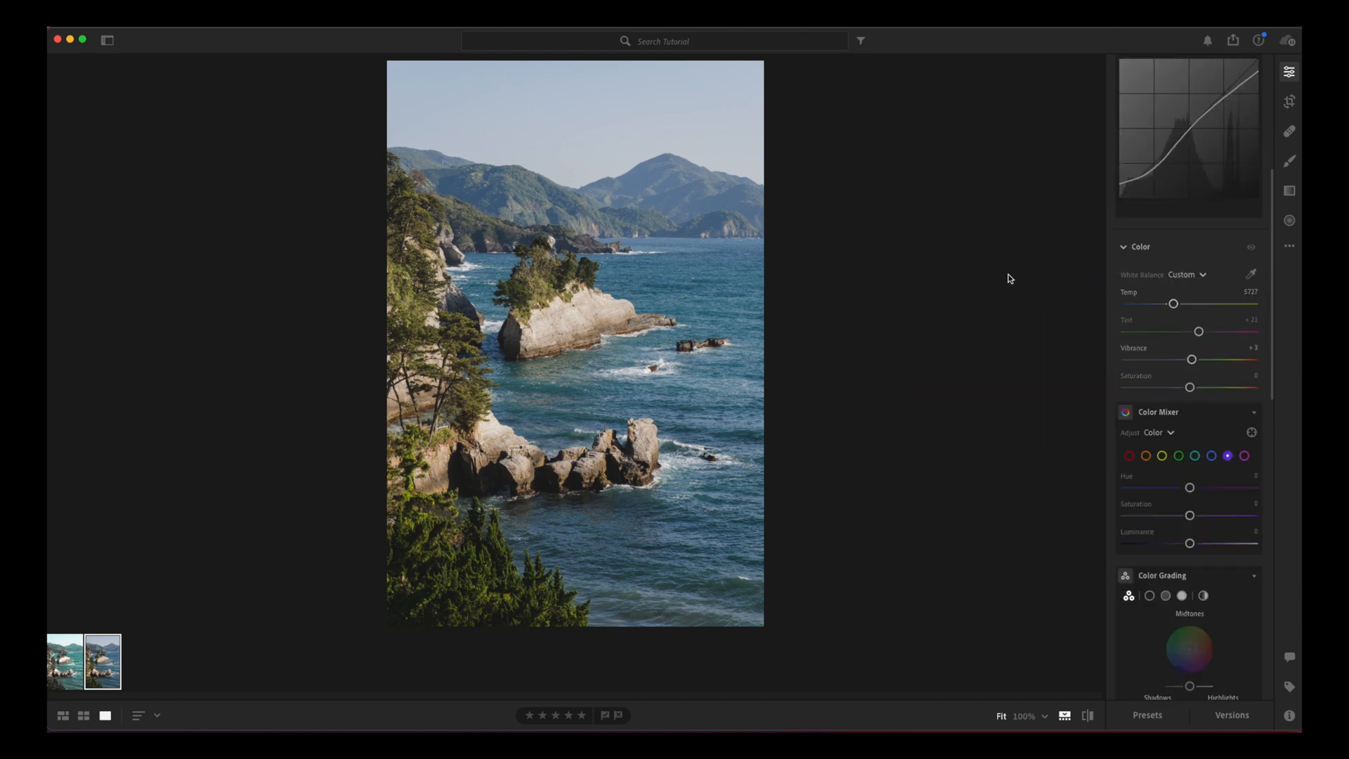
{"action": "scroll", "coordinate": [1181, 414], "scroll_direction": "down", "scroll_amount": 3}
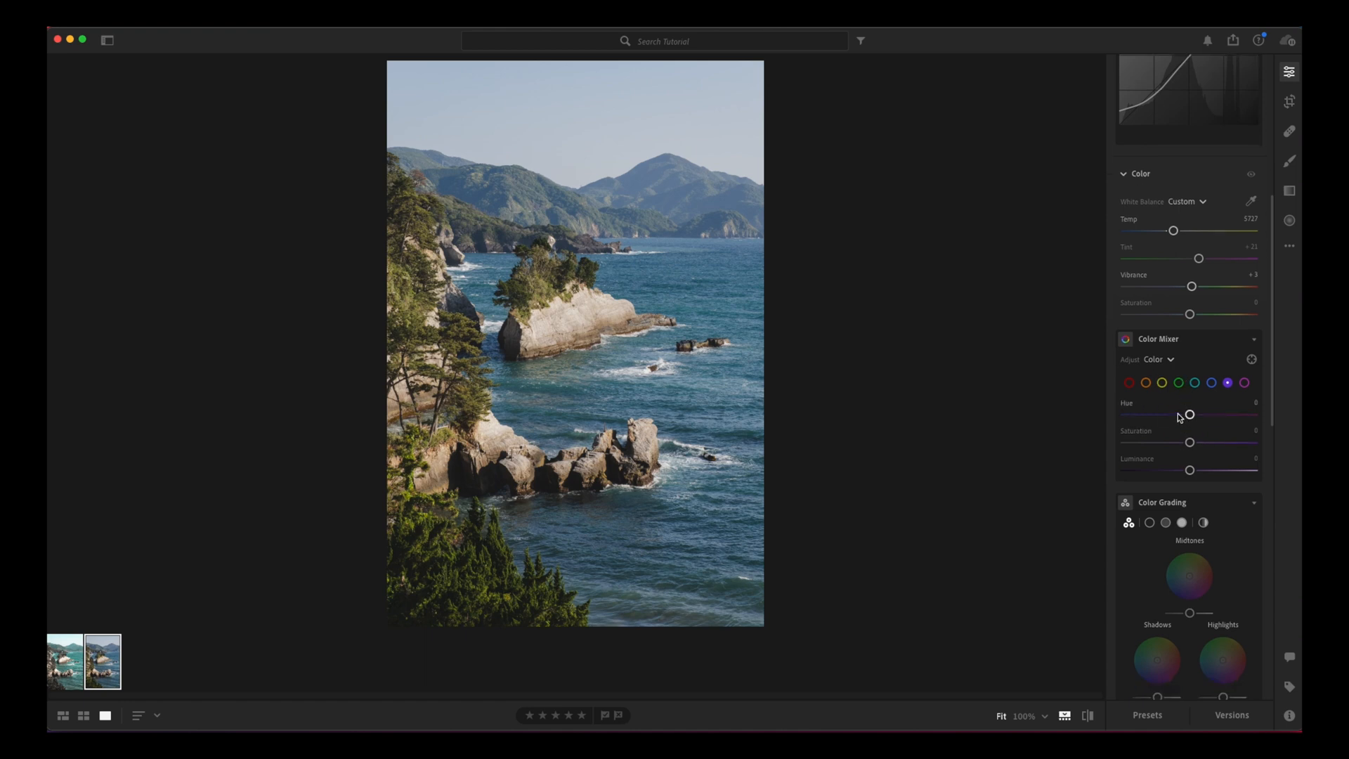
{"action": "left_click", "coordinate": [1130, 382]}
{"action": "mouse_move", "coordinate": [1190, 442]}
{"action": "left_mouse_down"}
{"action": "mouse_move", "coordinate": [1170, 445]}
{"action": "mouse_move", "coordinate": [1216, 445]}
{"action": "mouse_move", "coordinate": [1142, 453]}
{"action": "mouse_move", "coordinate": [1244, 453]}
{"action": "mouse_move", "coordinate": [1203, 456]}
{"action": "mouse_move", "coordinate": [1138, 415]}
{"action": "mouse_move", "coordinate": [1212, 421]}
{"action": "mouse_move", "coordinate": [1162, 419]}
{"action": "mouse_move", "coordinate": [1183, 444]}
{"action": "left_mouse_up"}
{"action": "double_click", "coordinate": [1199, 446]}
Step: In the Color Mixer, set the orange hue to -56 and saturation to -41, and lower the yellow hue and saturation
{"action": "left_click", "coordinate": [1146, 382]}
{"action": "left_click_drag", "start_coordinate": [1163, 416], "coordinate": [1163, 445]}
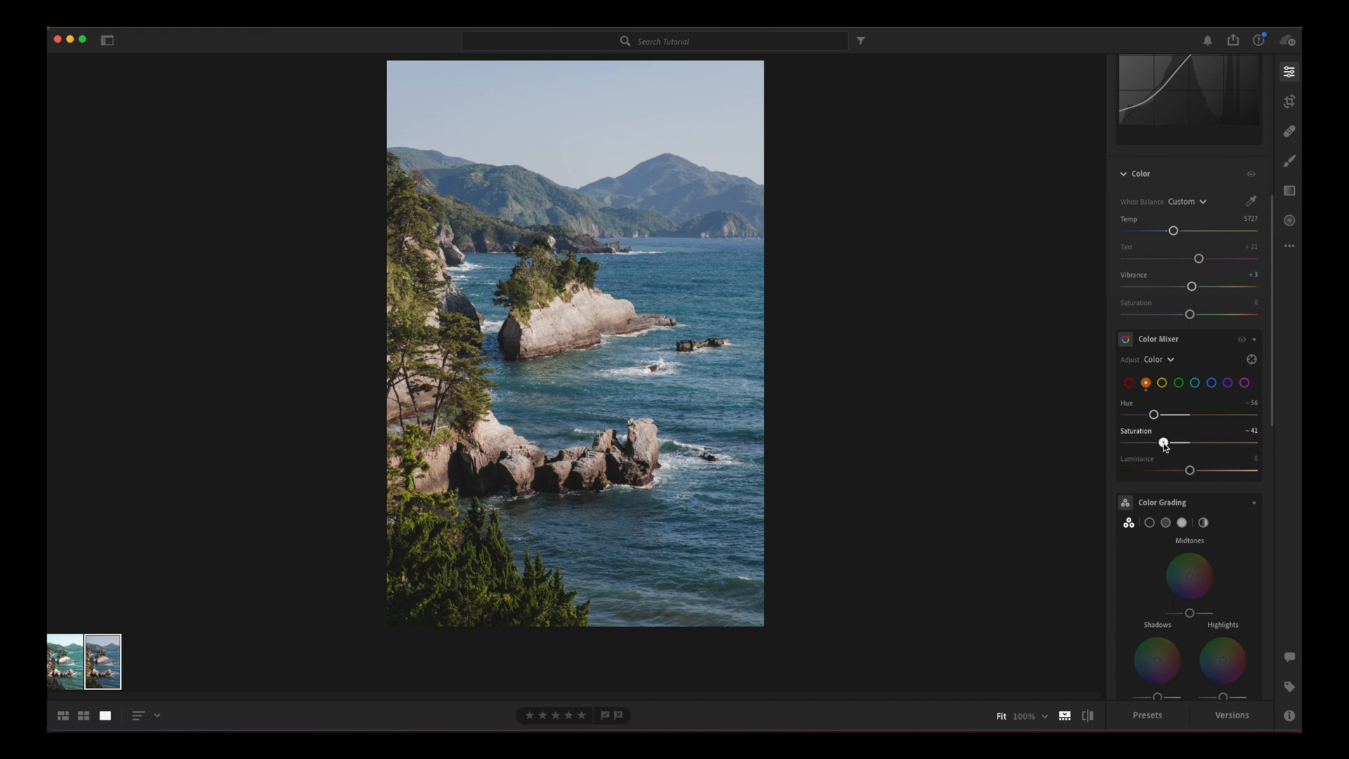
{"action": "left_click", "coordinate": [1162, 383]}
{"action": "left_click_drag", "start_coordinate": [1190, 415], "coordinate": [1158, 448]}
Step: Adjust the greens with a higher luminance, and shift the aqua hue strongly negative while raising aqua saturation and luminance
{"action": "left_click", "coordinate": [1179, 384]}
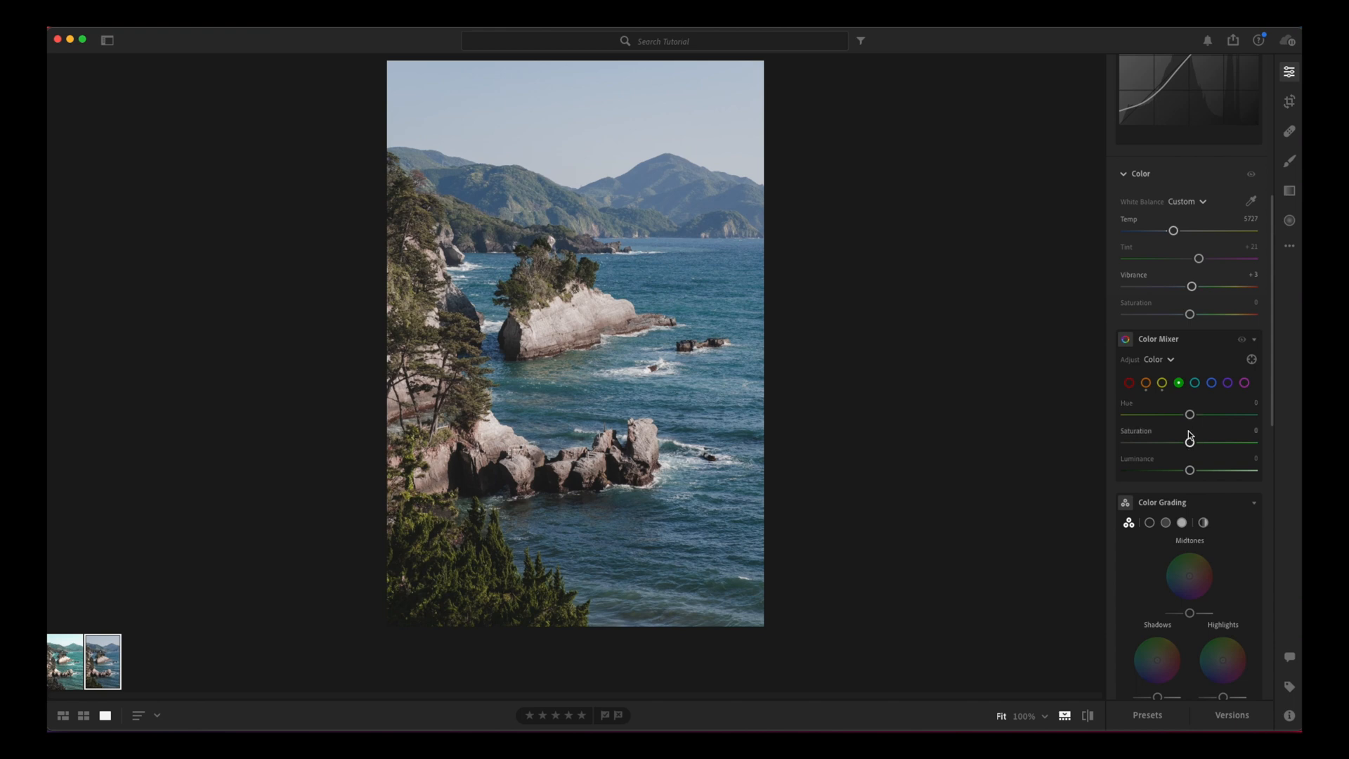
{"action": "left_click_drag", "start_coordinate": [1190, 415], "coordinate": [1215, 469]}
{"action": "left_click", "coordinate": [1195, 382]}
{"action": "left_click_drag", "start_coordinate": [1189, 416], "coordinate": [1145, 426]}
{"action": "left_click_drag", "start_coordinate": [1191, 444], "coordinate": [1202, 446]}
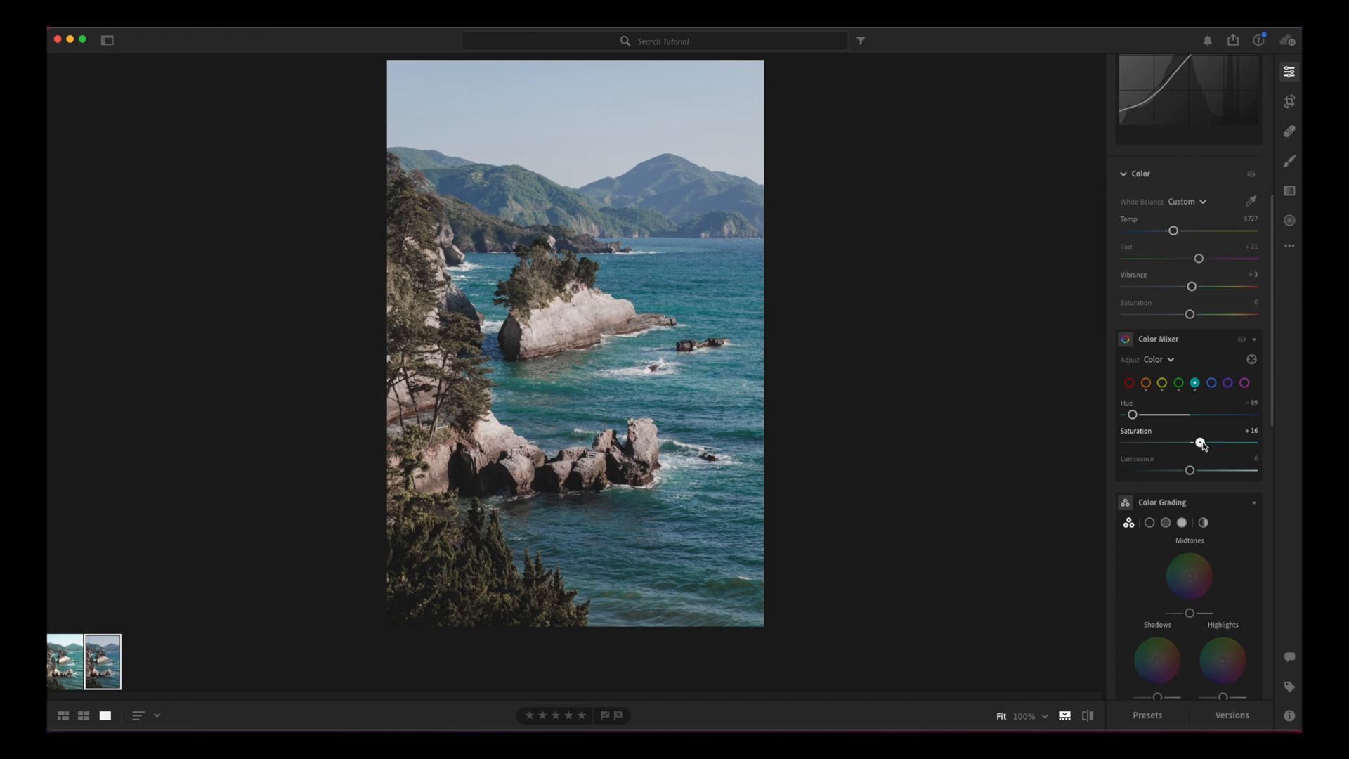
{"action": "mouse_move", "coordinate": [1189, 470]}
{"action": "left_mouse_down"}
{"action": "mouse_move", "coordinate": [1229, 470]}
{"action": "mouse_move", "coordinate": [1212, 470]}
{"action": "left_mouse_up"}
Step: Set the blue hue to -34 and saturation to -21, and lower the blue luminance slightly
{"action": "left_click", "coordinate": [1211, 385]}
{"action": "mouse_move", "coordinate": [1191, 416]}
{"action": "left_mouse_down"}
{"action": "mouse_move", "coordinate": [1145, 416]}
{"action": "mouse_move", "coordinate": [1165, 419]}
{"action": "left_mouse_up"}
{"action": "left_click_drag", "start_coordinate": [1164, 418], "coordinate": [1184, 473]}
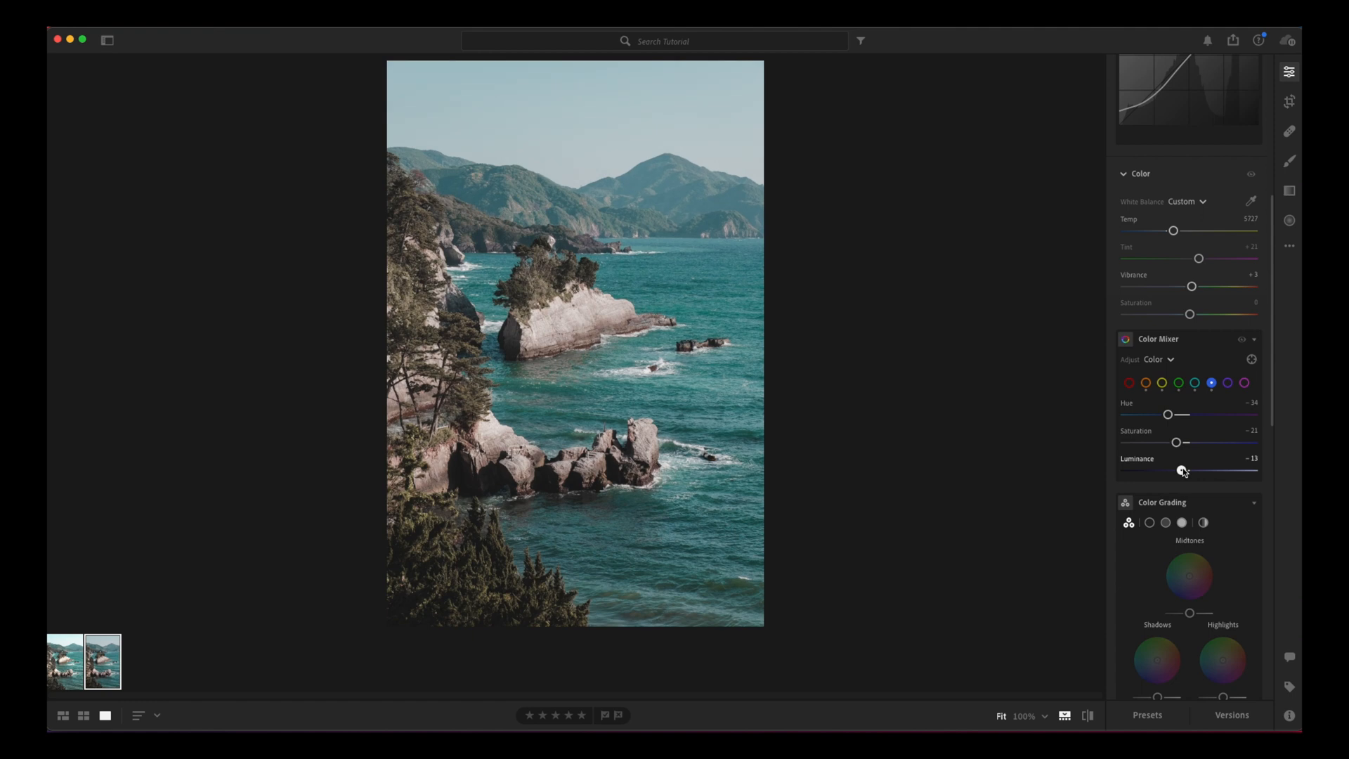
{"action": "left_click_drag", "start_coordinate": [1183, 471], "coordinate": [1186, 472]}
Step: Set the purple hue to -56, saturation to -16 and luminance to +21
{"action": "left_click", "coordinate": [1228, 383]}
{"action": "mouse_move", "coordinate": [1189, 414]}
{"action": "left_mouse_down"}
{"action": "mouse_move", "coordinate": [1145, 414]}
{"action": "mouse_move", "coordinate": [1258, 418]}
{"action": "mouse_move", "coordinate": [1206, 431]}
{"action": "left_mouse_up"}
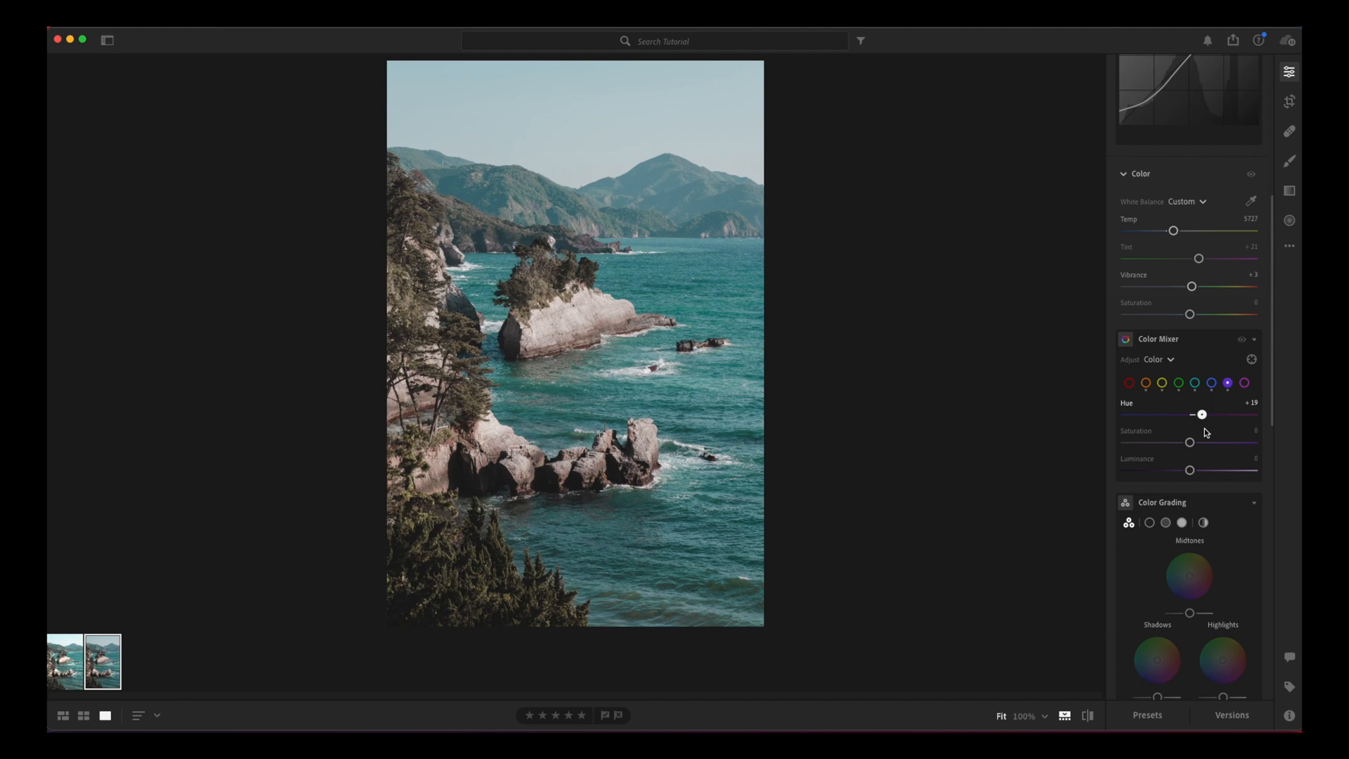
{"action": "left_click_drag", "start_coordinate": [1203, 434], "coordinate": [1200, 475]}
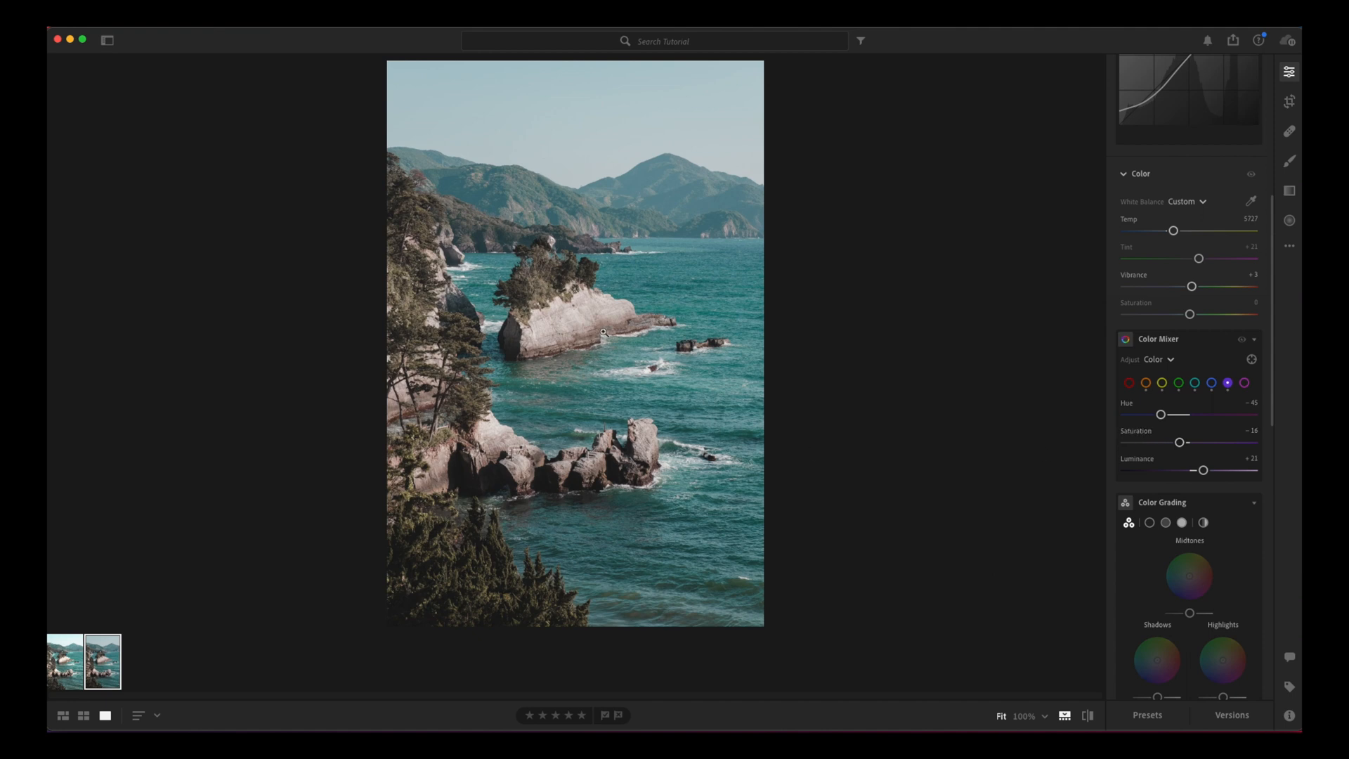
{"action": "left_click_drag", "start_coordinate": [1161, 415], "coordinate": [1155, 416]}
Step: Set Contrast to -17, and raise the point curve's white end and its upper point to about 76
{"action": "scroll", "coordinate": [1217, 421], "scroll_direction": "down", "scroll_amount": 2}
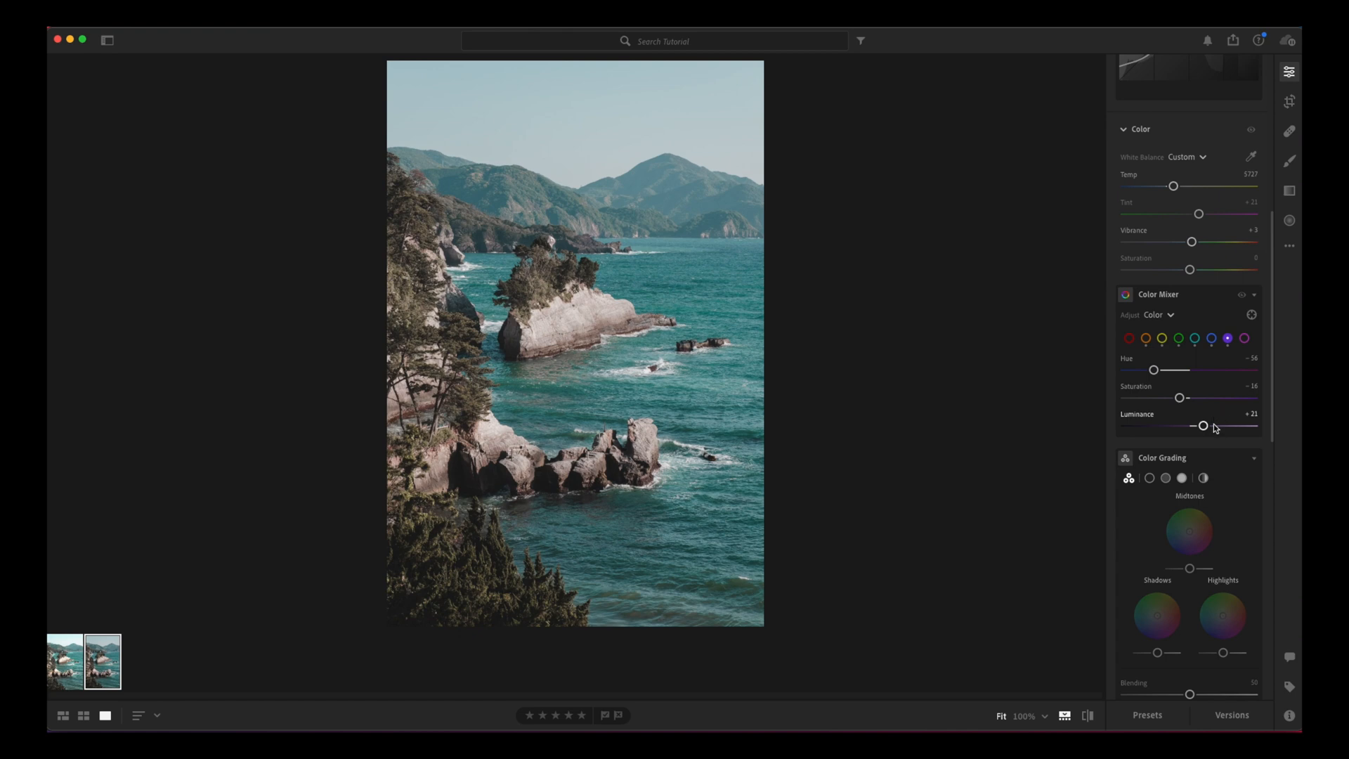
{"action": "scroll", "coordinate": [1236, 398], "scroll_direction": "down", "scroll_amount": 3}
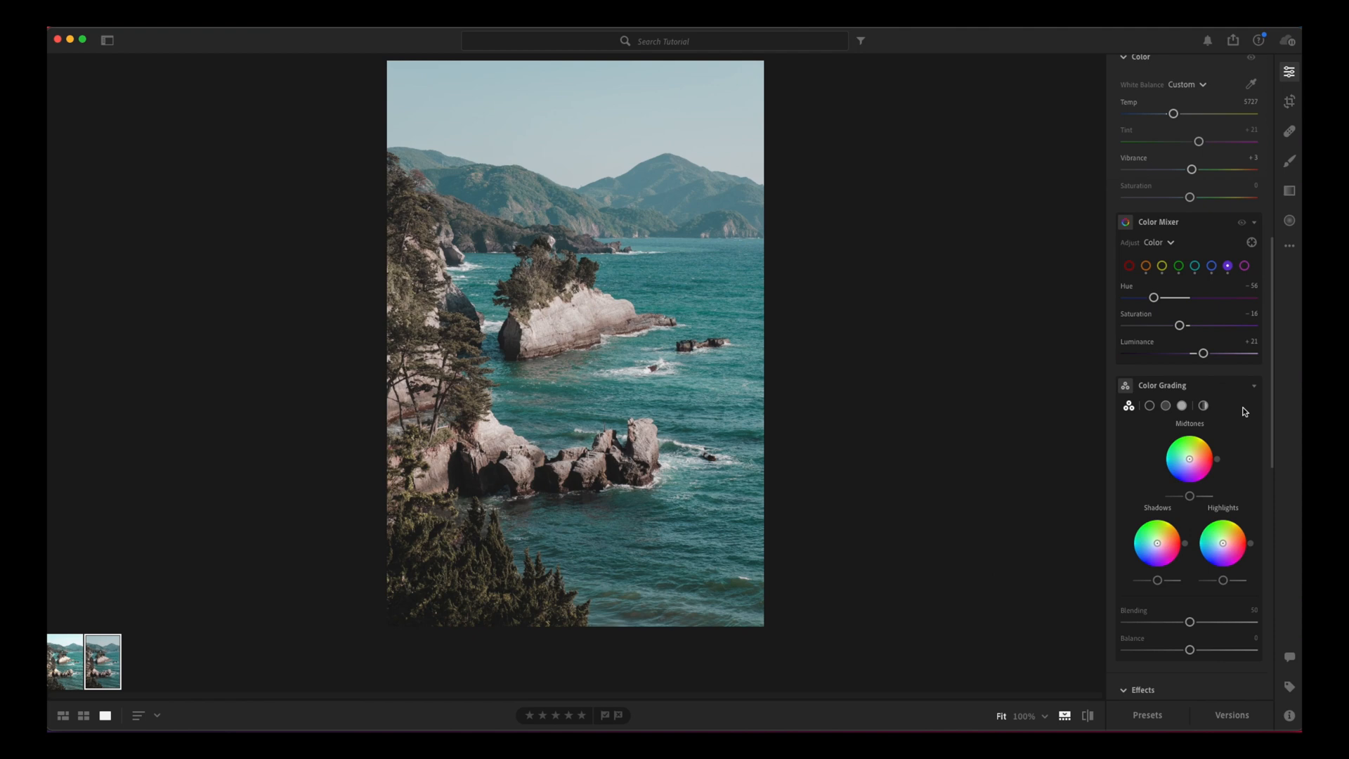
{"action": "scroll", "coordinate": [1246, 412], "scroll_direction": "down", "scroll_amount": 2}
{"action": "scroll", "coordinate": [1242, 416], "scroll_direction": "up", "scroll_amount": 20}
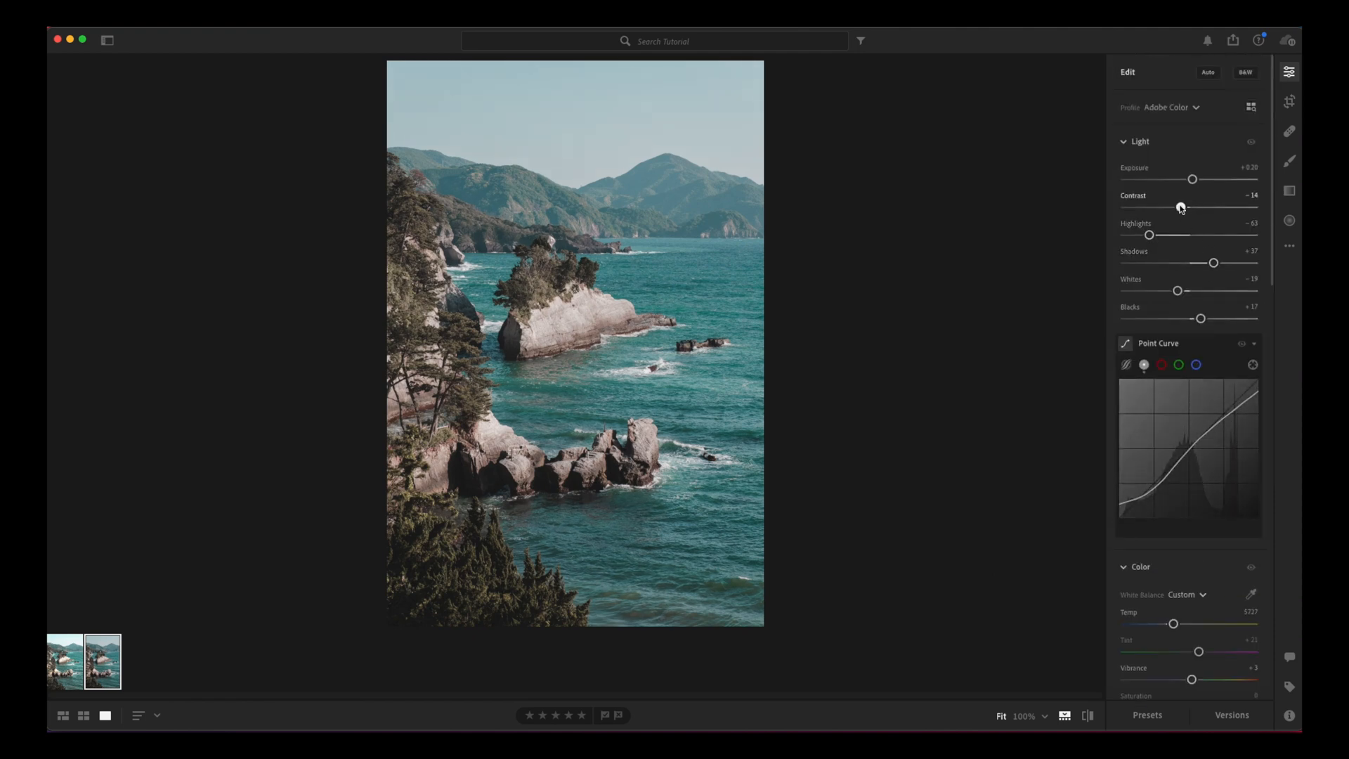
{"action": "left_click_drag", "start_coordinate": [1191, 207], "coordinate": [1179, 208]}
{"action": "scroll", "coordinate": [1199, 277], "scroll_direction": "down", "scroll_amount": 5}
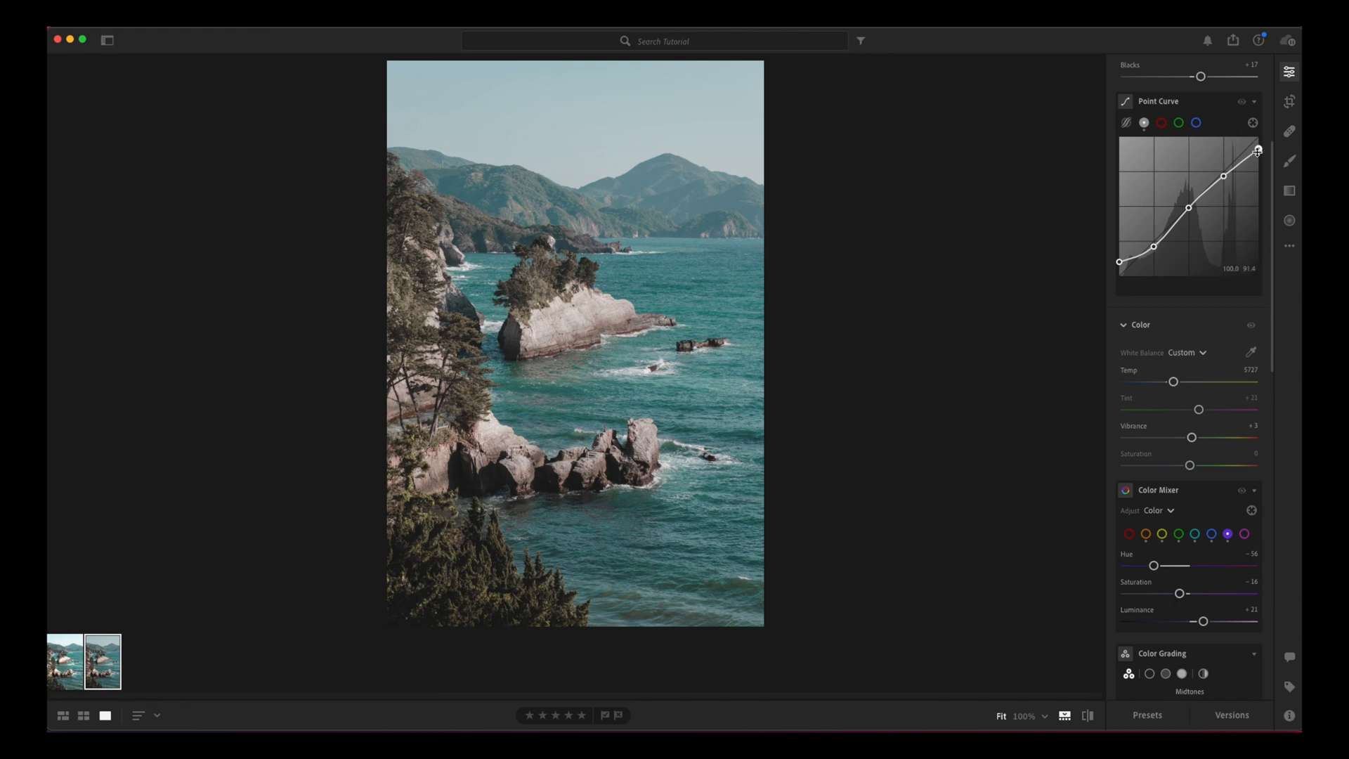
{"action": "left_click_drag", "start_coordinate": [1258, 151], "coordinate": [1224, 172]}
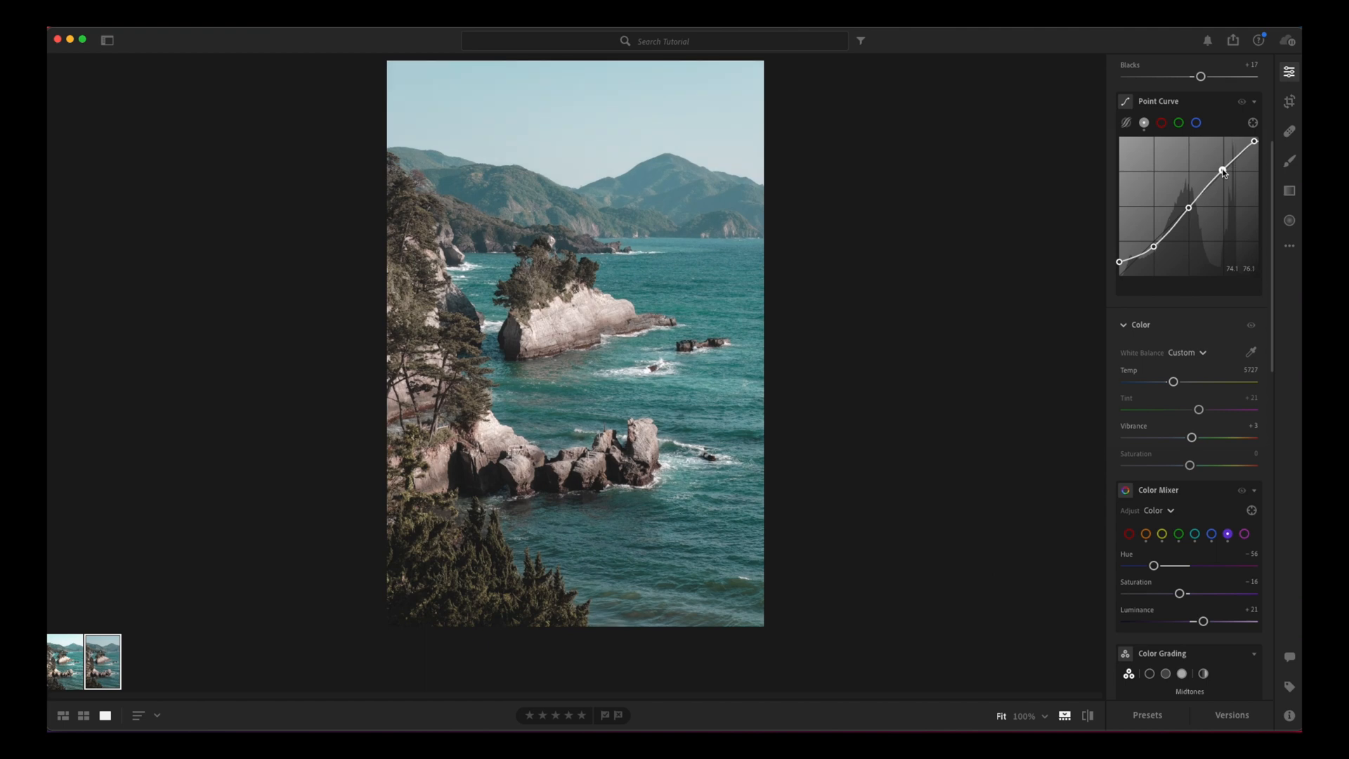
Step: Set Texture to +16, Clarity to -5, Dehaze to -2 and Vignette to -3
{"action": "scroll", "coordinate": [1208, 336], "scroll_direction": "down", "scroll_amount": 5}
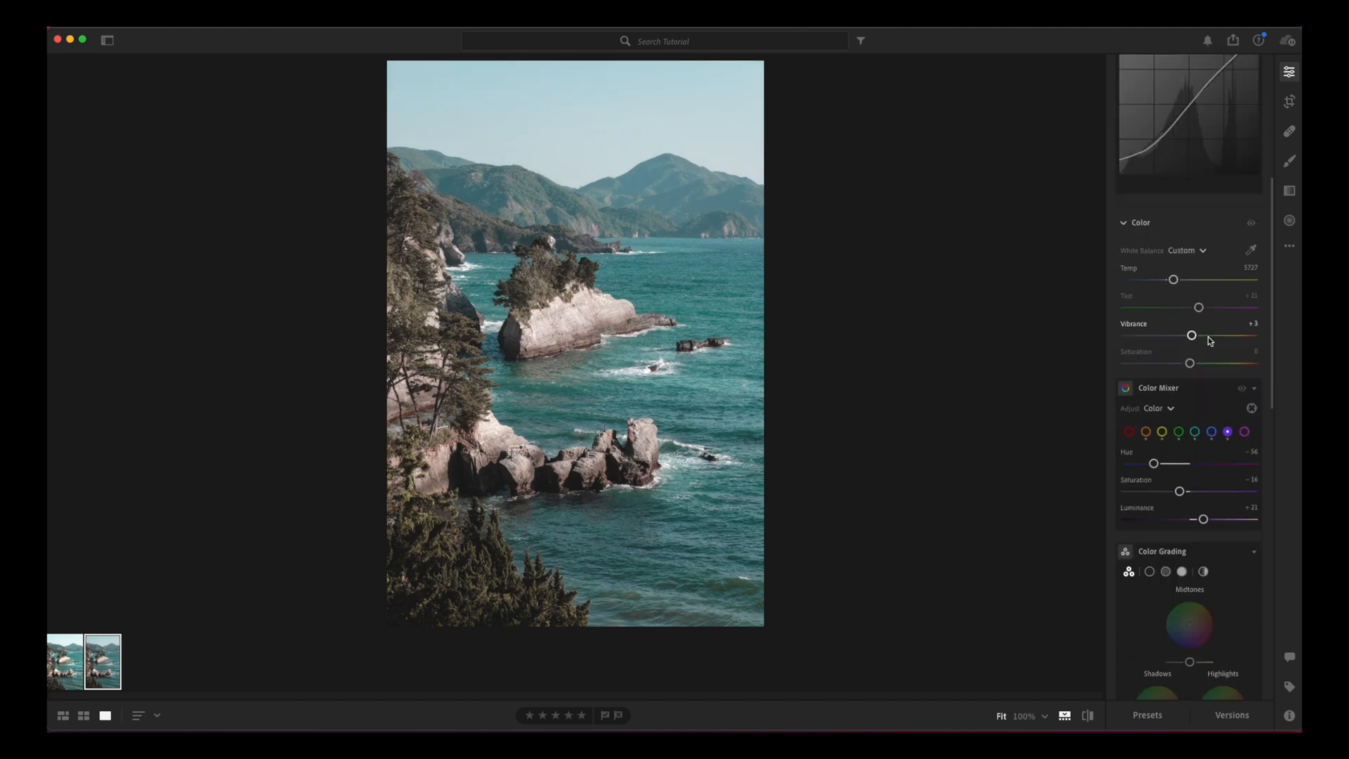
{"action": "scroll", "coordinate": [1208, 336], "scroll_direction": "down", "scroll_amount": 4}
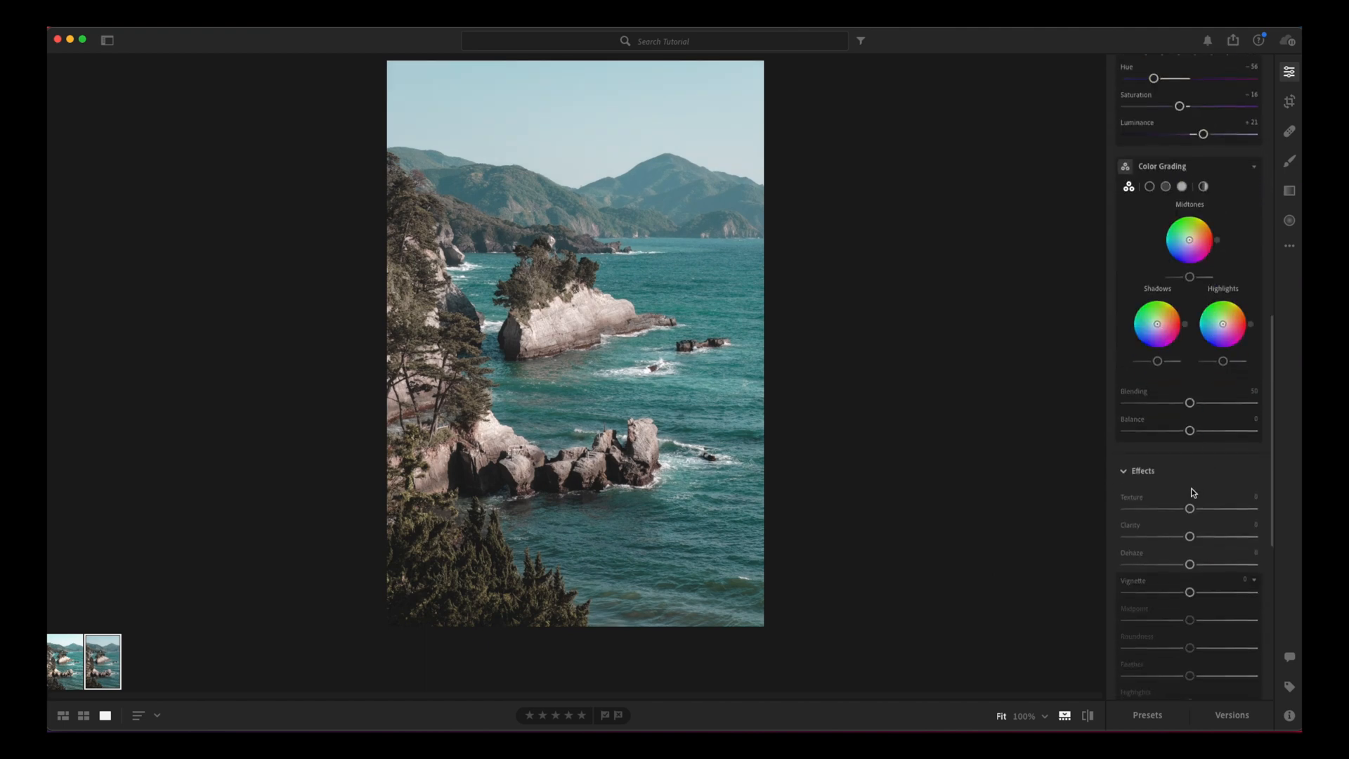
{"action": "left_click_drag", "start_coordinate": [1190, 511], "coordinate": [1190, 573]}
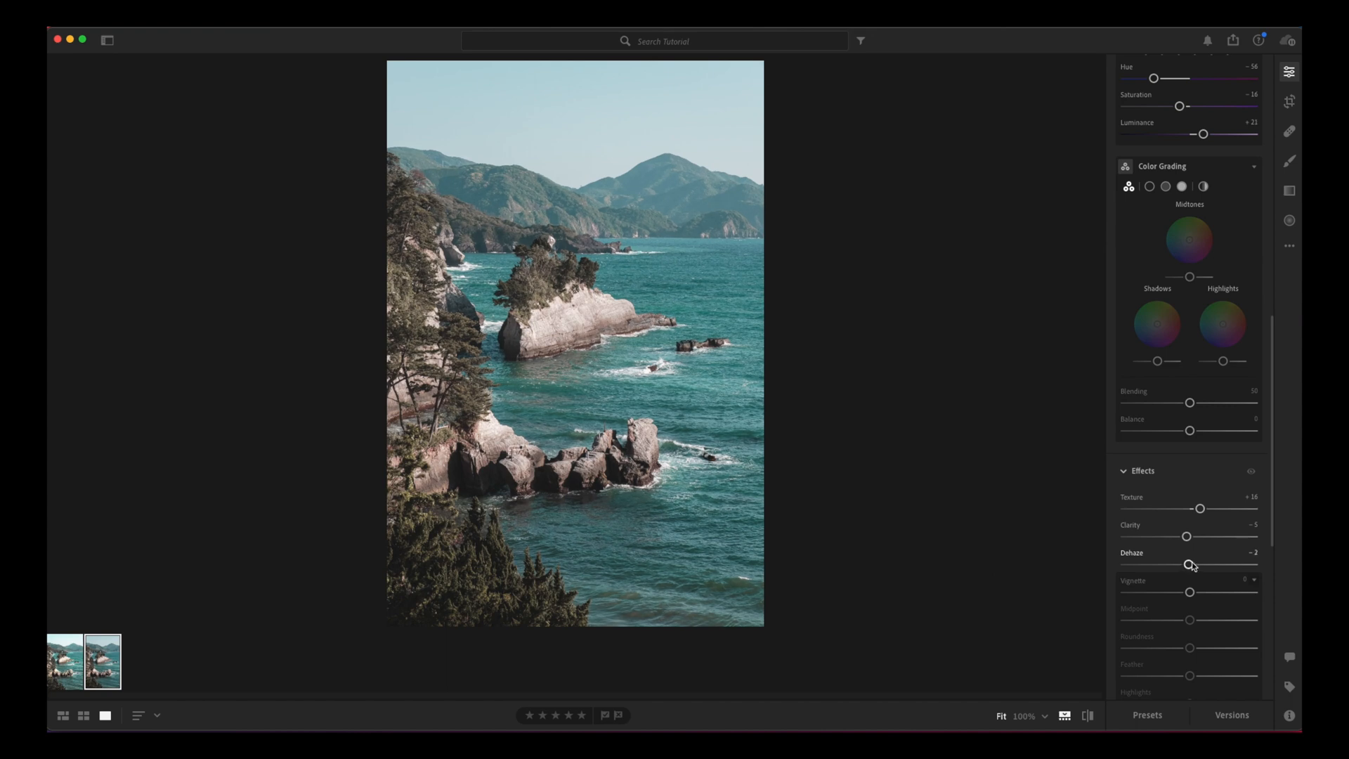
{"action": "left_click_drag", "start_coordinate": [1191, 594], "coordinate": [1188, 594]}
Step: Leave Grain at 0 and increase Sharpening to 58
{"action": "scroll", "coordinate": [1198, 595], "scroll_direction": "down", "scroll_amount": 5}
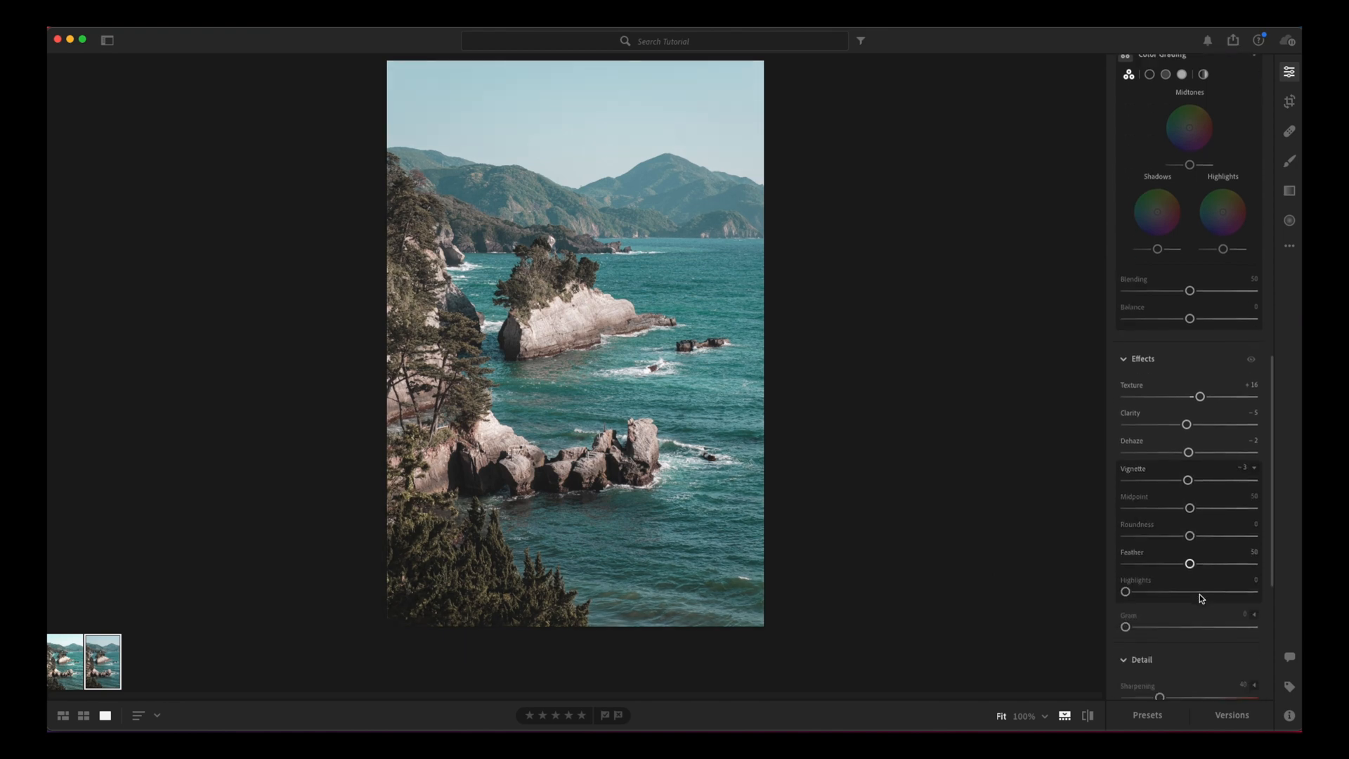
{"action": "left_click_drag", "start_coordinate": [1126, 537], "coordinate": [1098, 544]}
{"action": "left_click_drag", "start_coordinate": [1160, 609], "coordinate": [1176, 610]}
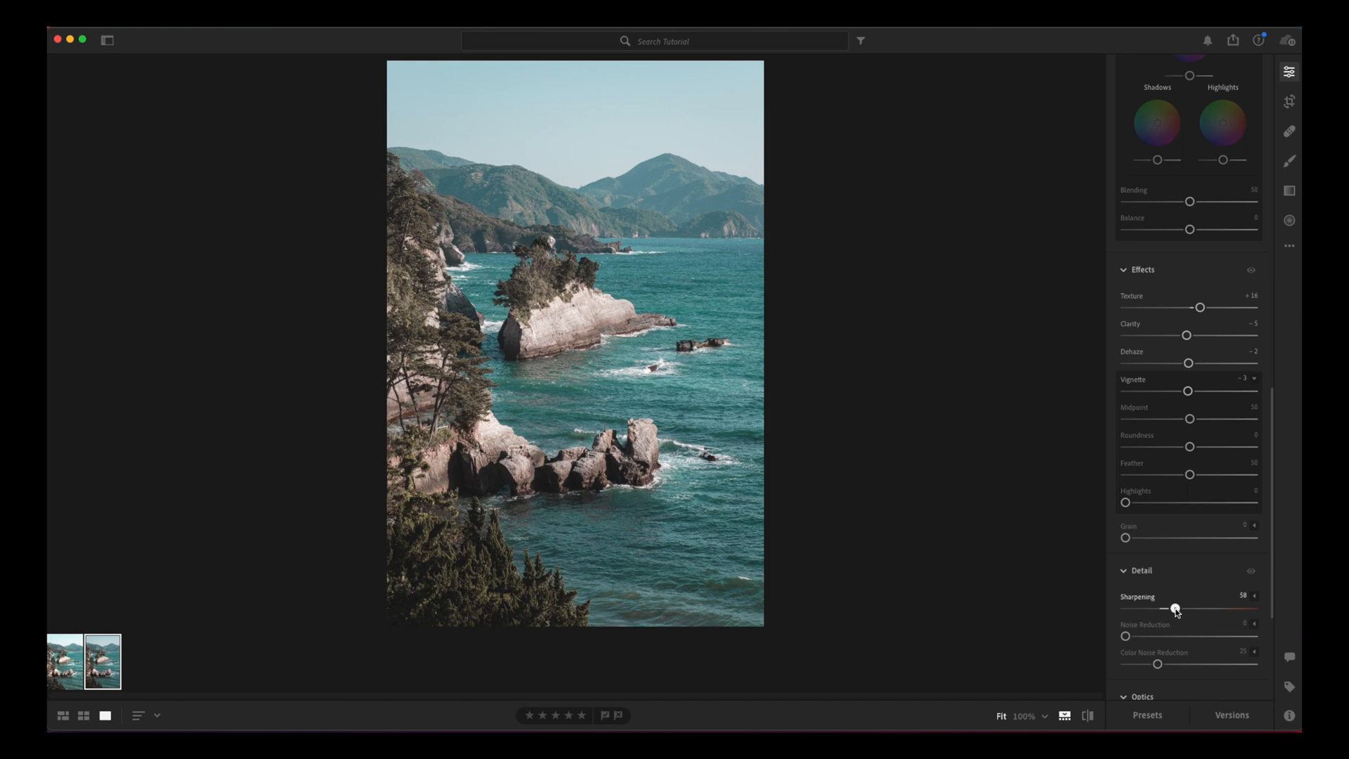
Step: Fine-tune the white balance temperature to 5825
{"action": "scroll", "coordinate": [1174, 609], "scroll_direction": "down", "scroll_amount": 5}
{"action": "scroll", "coordinate": [1178, 606], "scroll_direction": "up", "scroll_amount": 8}
{"action": "scroll", "coordinate": [1178, 606], "scroll_direction": "up", "scroll_amount": 10}
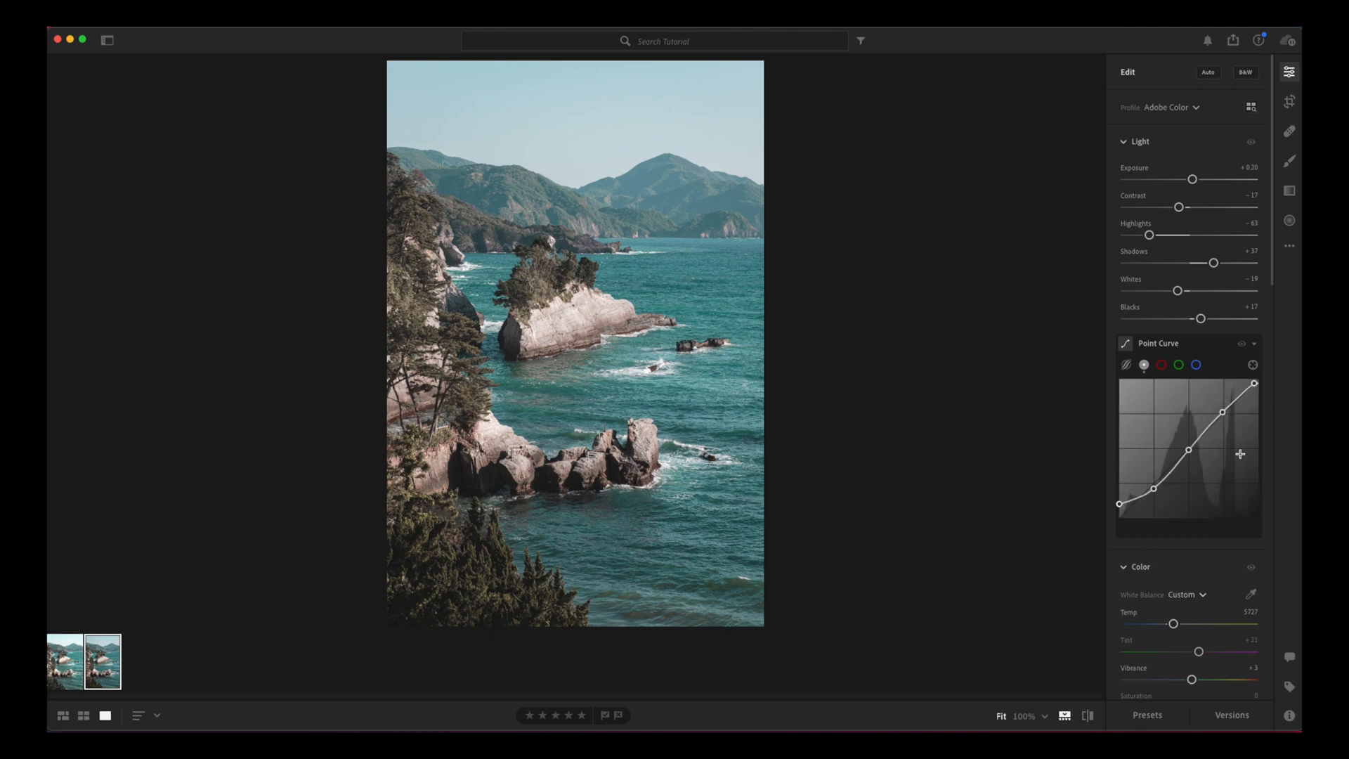
{"action": "scroll", "coordinate": [1241, 454], "scroll_direction": "down", "scroll_amount": 1}
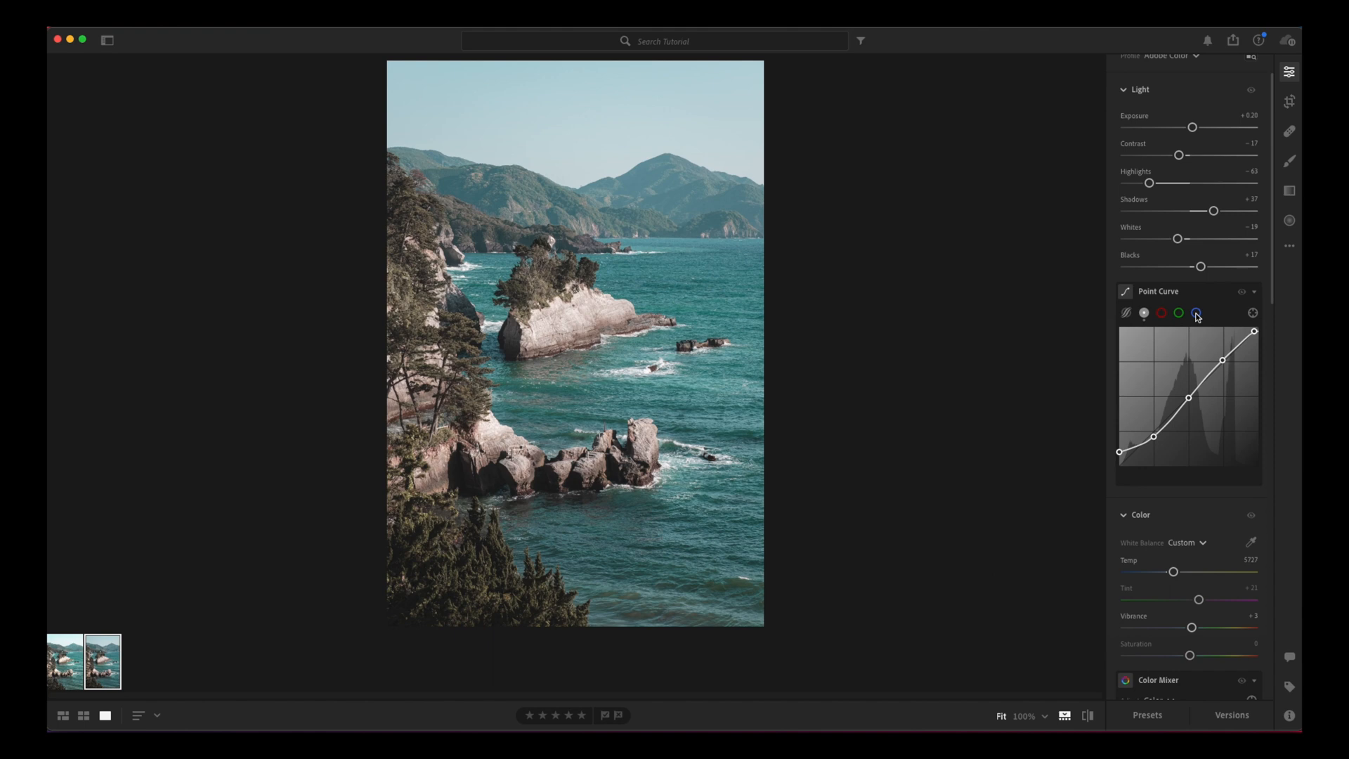
{"action": "scroll", "coordinate": [1198, 317], "scroll_direction": "down", "scroll_amount": 2}
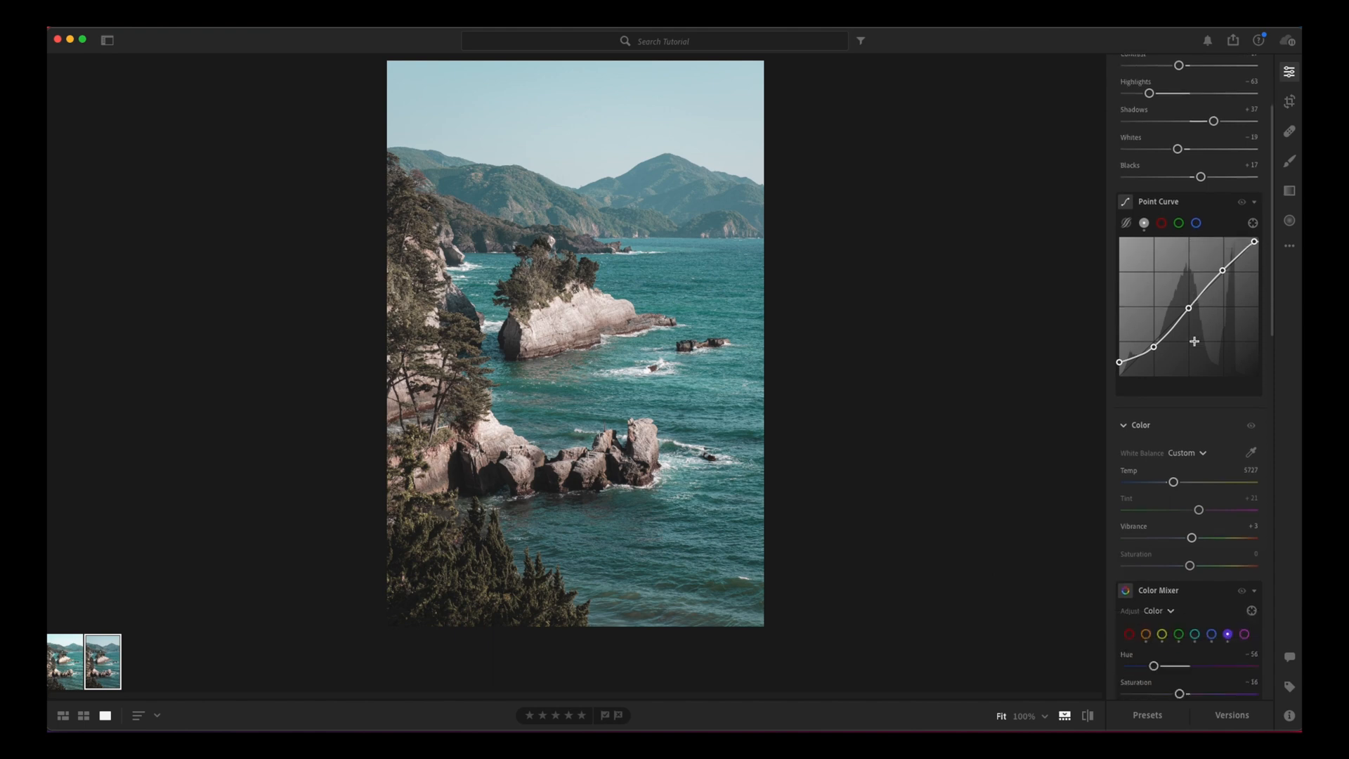
{"action": "left_click_drag", "start_coordinate": [1173, 482], "coordinate": [1181, 484]}
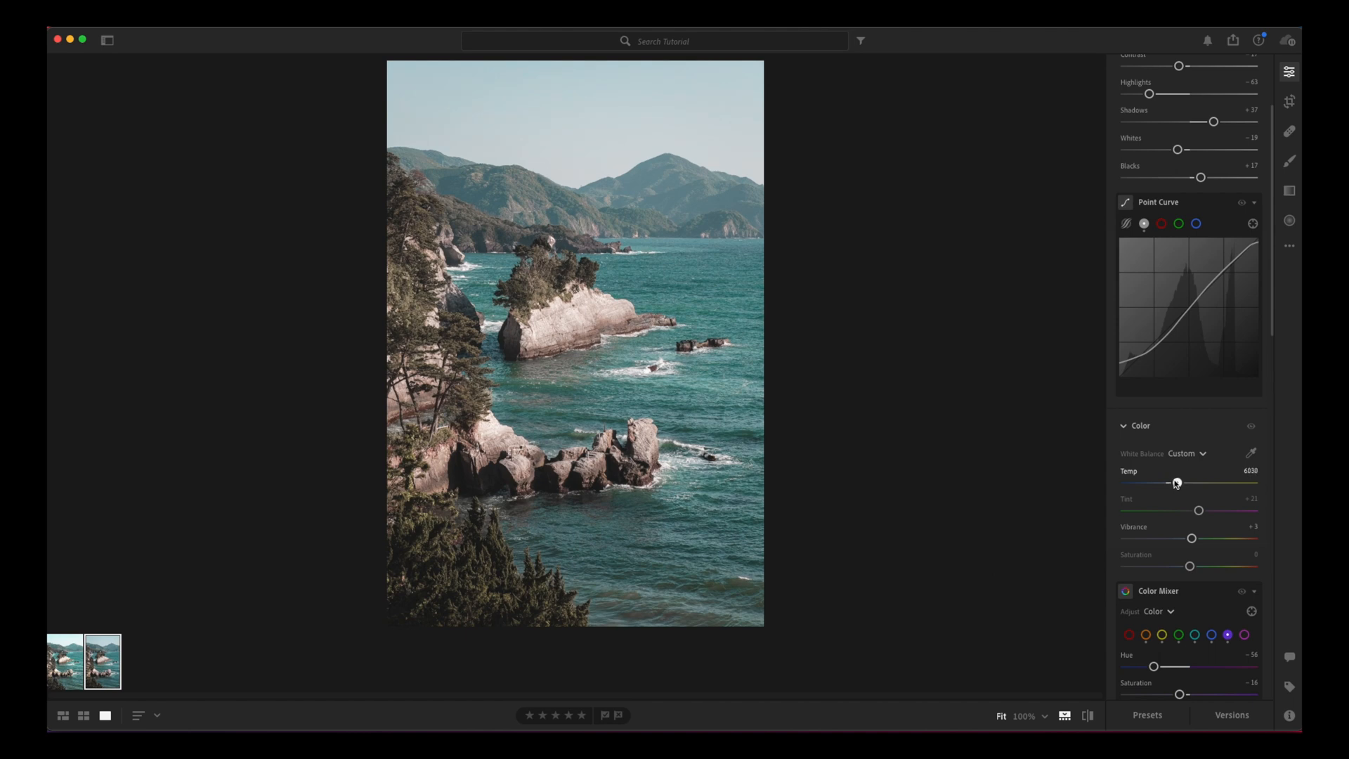
Step: In the Color Mixer, set the yellow hue to -32 and luminance to -11, and the blue luminance to +18
{"action": "scroll", "coordinate": [1181, 493], "scroll_direction": "down", "scroll_amount": 3}
{"action": "left_click", "coordinate": [1162, 498]}
{"action": "mouse_move", "coordinate": [1172, 532]}
{"action": "left_mouse_down"}
{"action": "mouse_move", "coordinate": [1154, 532]}
{"action": "mouse_move", "coordinate": [1181, 533]}
{"action": "mouse_move", "coordinate": [1169, 534]}
{"action": "left_mouse_up"}
{"action": "mouse_move", "coordinate": [1190, 589]}
{"action": "left_mouse_down"}
{"action": "mouse_move", "coordinate": [1207, 590]}
{"action": "mouse_move", "coordinate": [1159, 592]}
{"action": "mouse_move", "coordinate": [1187, 591]}
{"action": "left_mouse_up"}
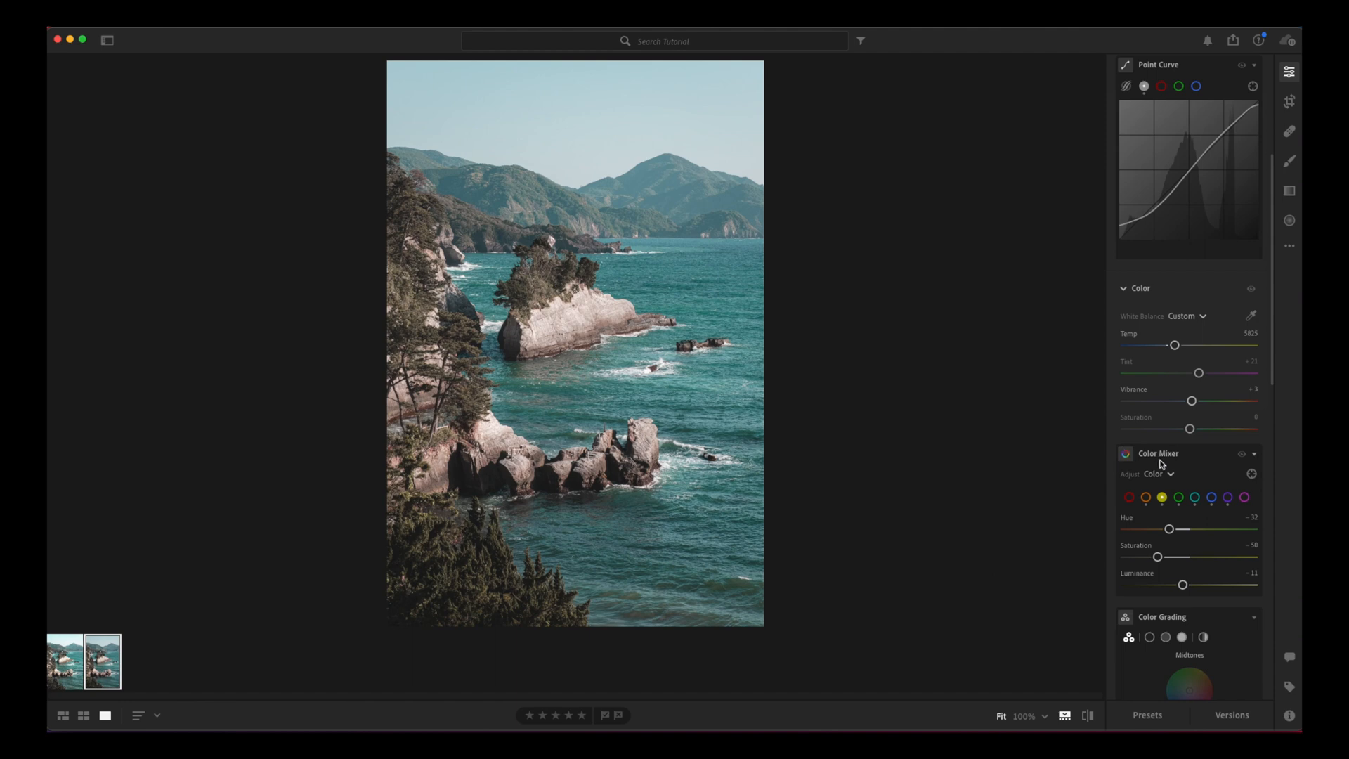
{"action": "left_click", "coordinate": [1212, 497]}
{"action": "left_click_drag", "start_coordinate": [1188, 587], "coordinate": [1222, 586]}
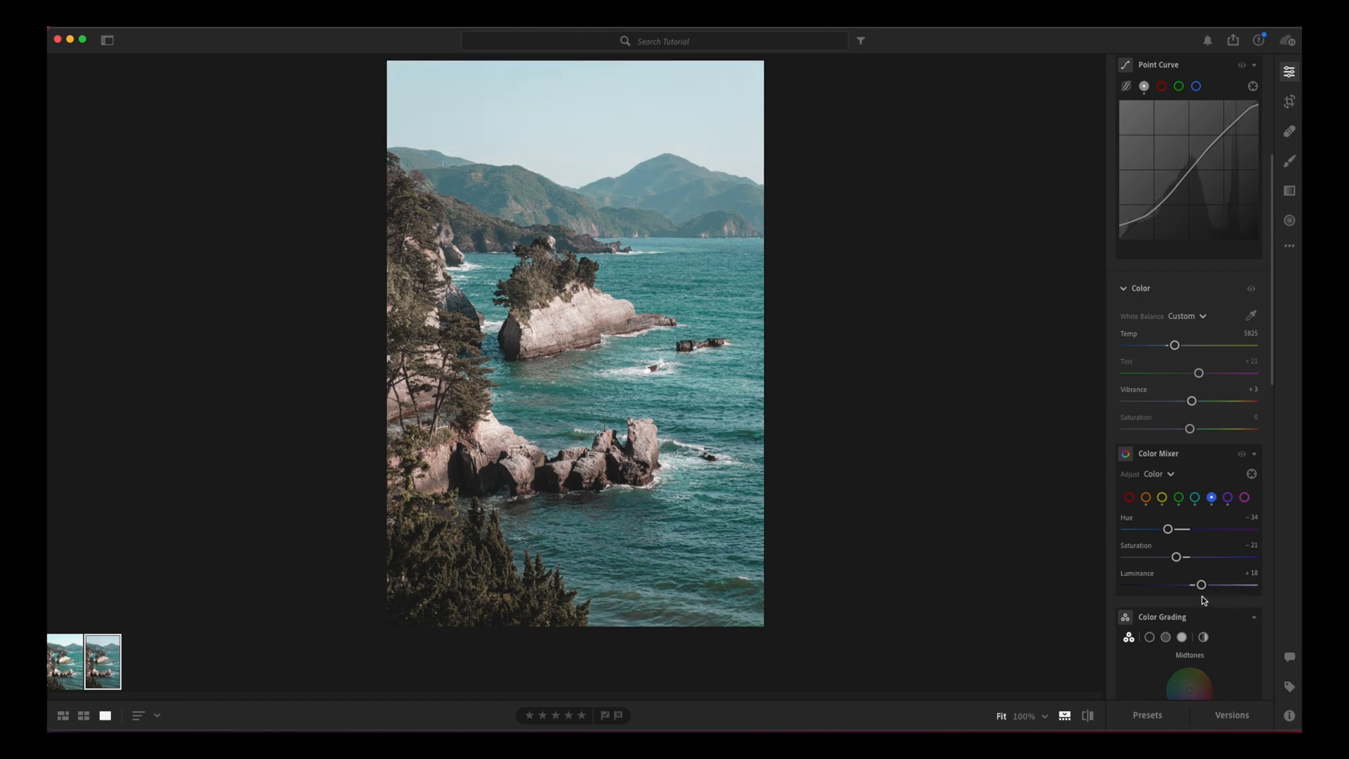
Step: Ease the vignette back slightly, closer to zero, and return to the Light adjustments
{"action": "scroll", "coordinate": [1242, 550], "scroll_direction": "down", "scroll_amount": 5}
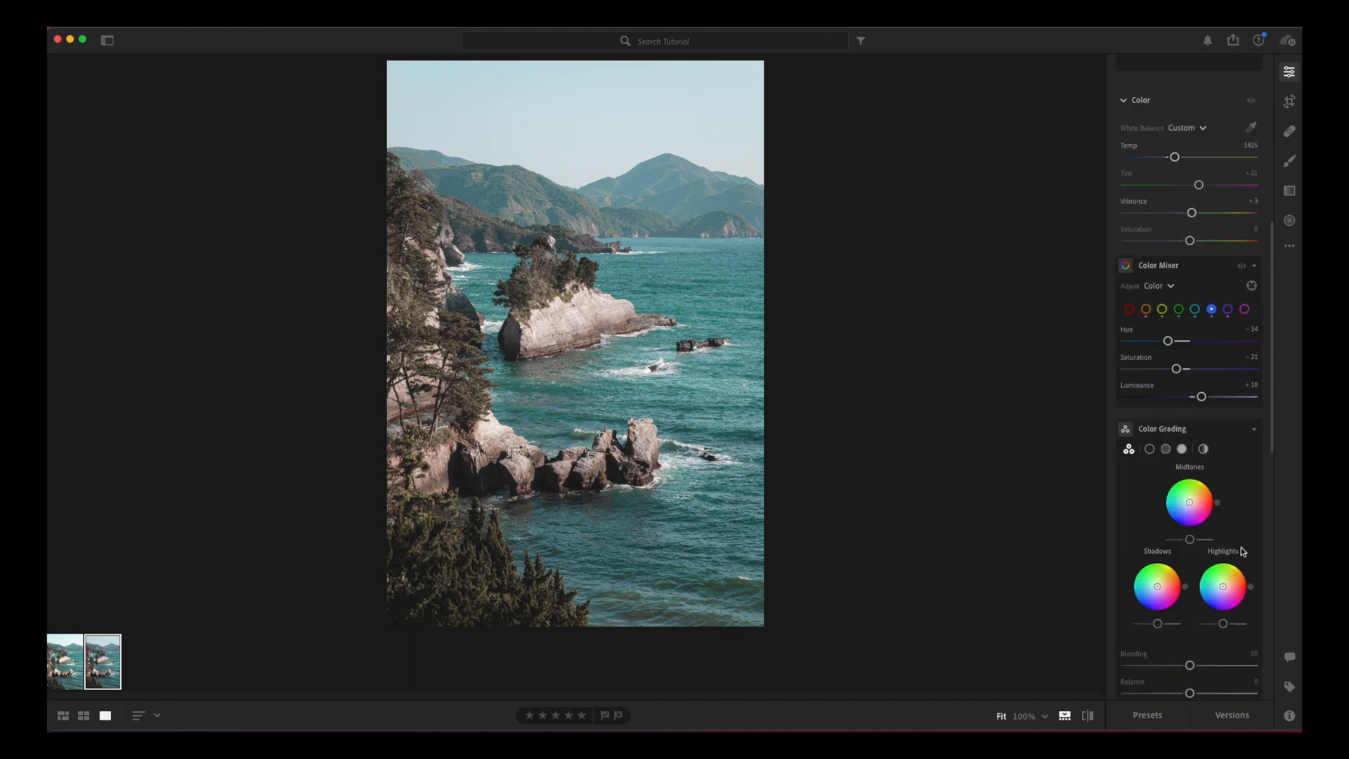
{"action": "scroll", "coordinate": [1241, 548], "scroll_direction": "down", "scroll_amount": 4}
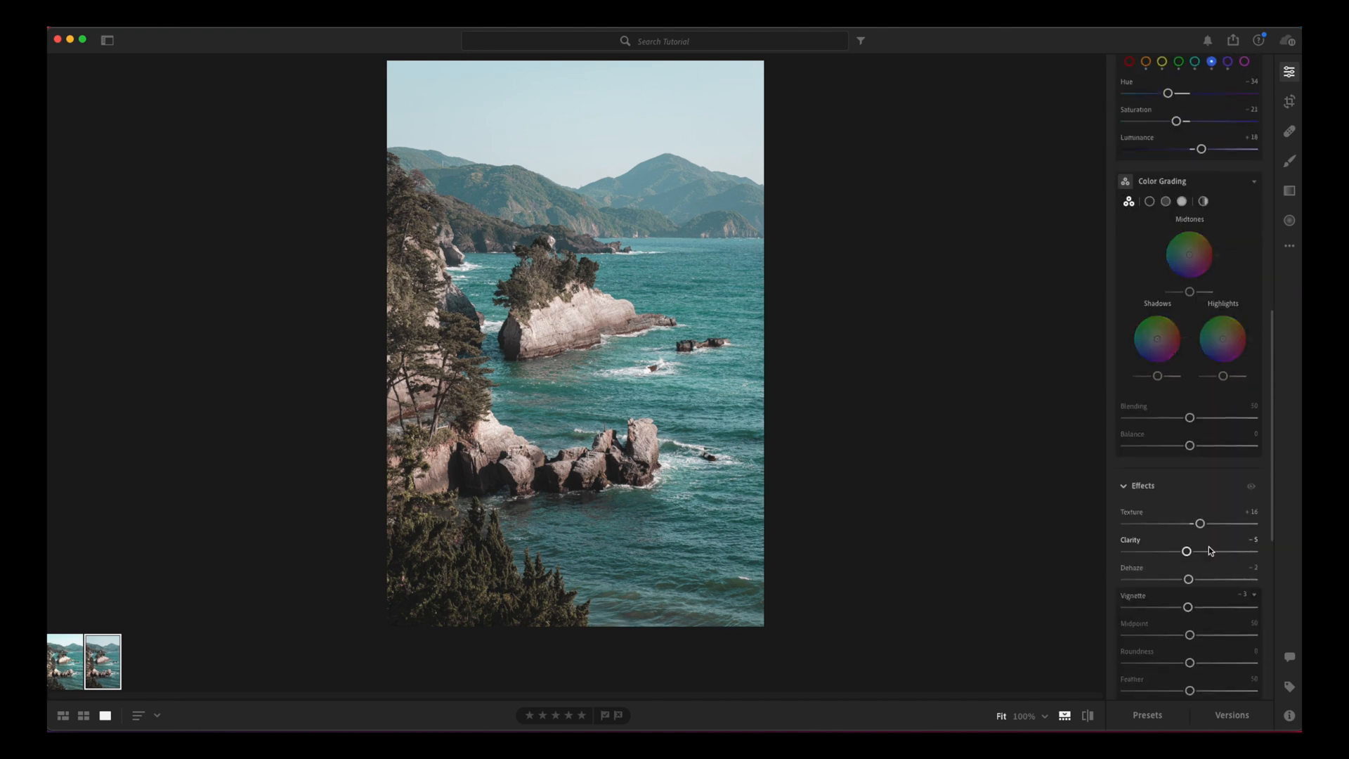
{"action": "scroll", "coordinate": [1189, 572], "scroll_direction": "down", "scroll_amount": 1}
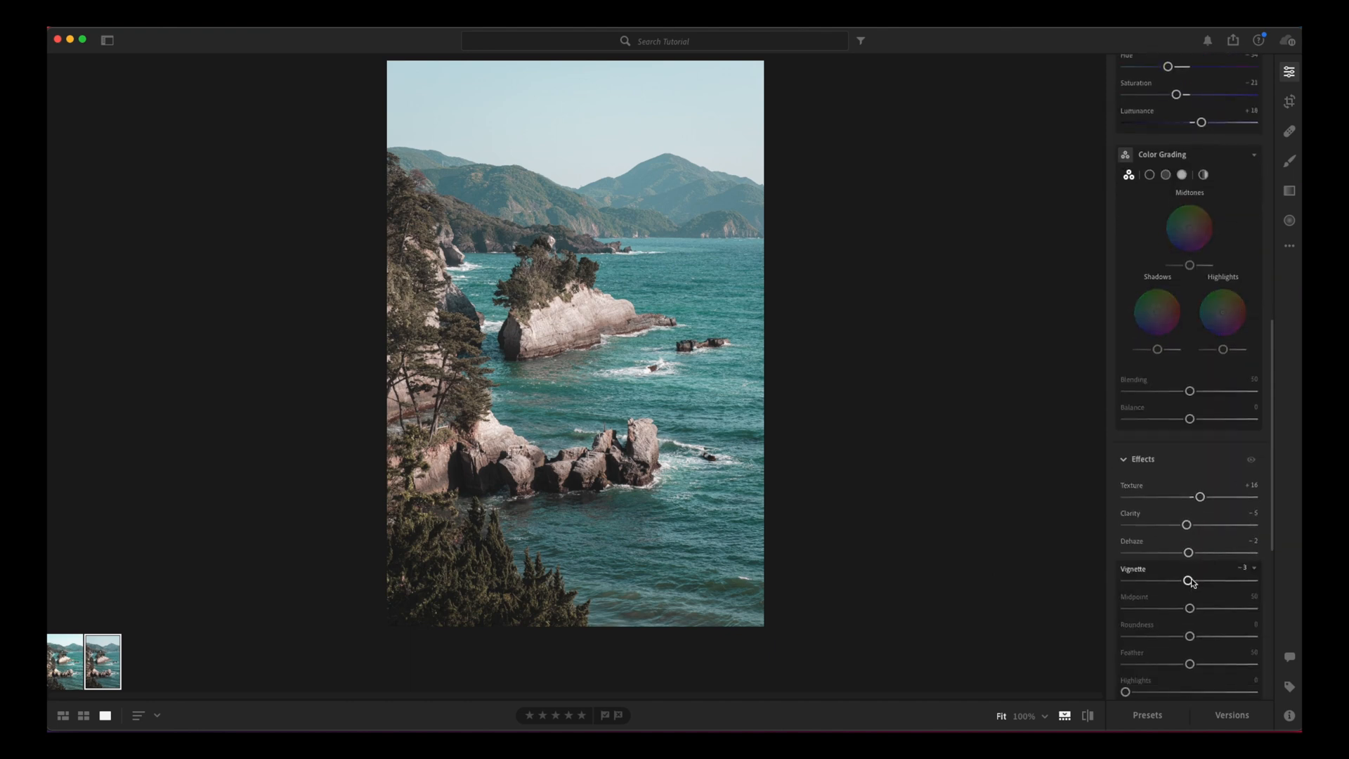
{"action": "left_click_drag", "start_coordinate": [1188, 583], "coordinate": [1190, 580]}
{"action": "left_click_drag", "start_coordinate": [1272, 376], "coordinate": [1289, 105]}
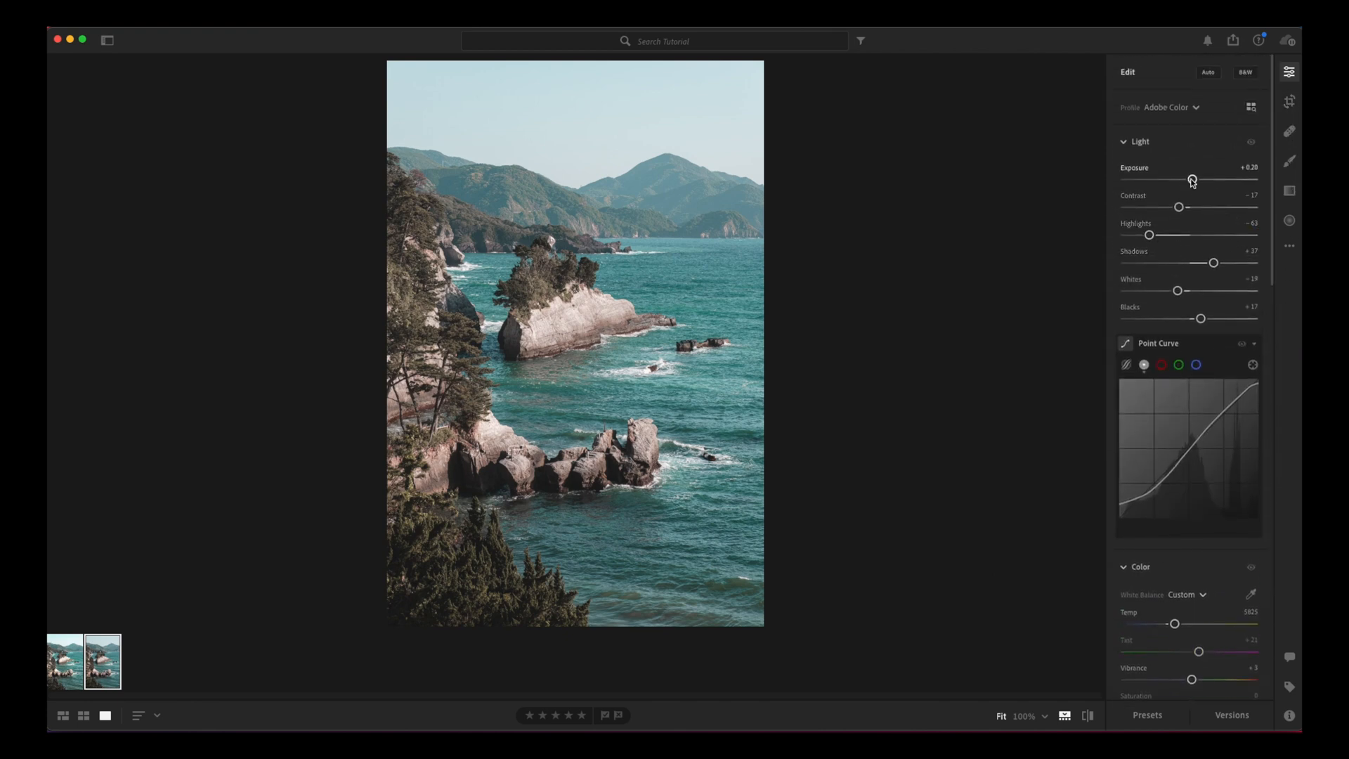
Step: Refine the Light adjustments, setting Whites to -22, Highlights to -68, Blacks to +42 and Shadows to +33
{"action": "mouse_move", "coordinate": [1178, 291]}
{"action": "left_mouse_down"}
{"action": "mouse_move", "coordinate": [1200, 291]}
{"action": "mouse_move", "coordinate": [1176, 292]}
{"action": "left_mouse_up"}
{"action": "mouse_move", "coordinate": [1151, 236]}
{"action": "left_mouse_down"}
{"action": "mouse_move", "coordinate": [1178, 237]}
{"action": "mouse_move", "coordinate": [1149, 241]}
{"action": "left_mouse_up"}
{"action": "left_click_drag", "start_coordinate": [1202, 319], "coordinate": [1219, 319]}
{"action": "mouse_move", "coordinate": [1214, 263]}
{"action": "left_mouse_down"}
{"action": "mouse_move", "coordinate": [1198, 264]}
{"action": "mouse_move", "coordinate": [1229, 264]}
{"action": "mouse_move", "coordinate": [1210, 268]}
{"action": "left_mouse_up"}
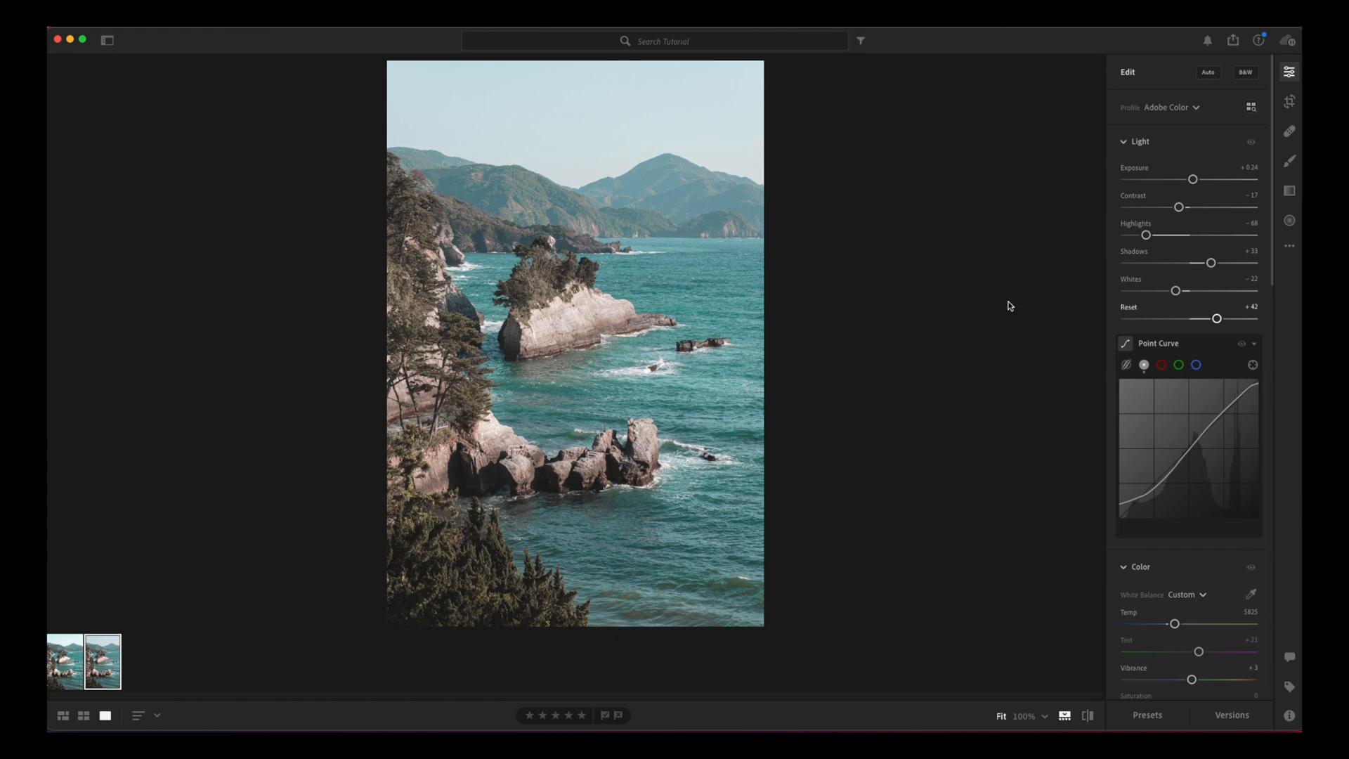
Step: Compare the edited coastal photo with its original version twice, ending on the edited version
{"action": "left_click", "coordinate": [1087, 719]}
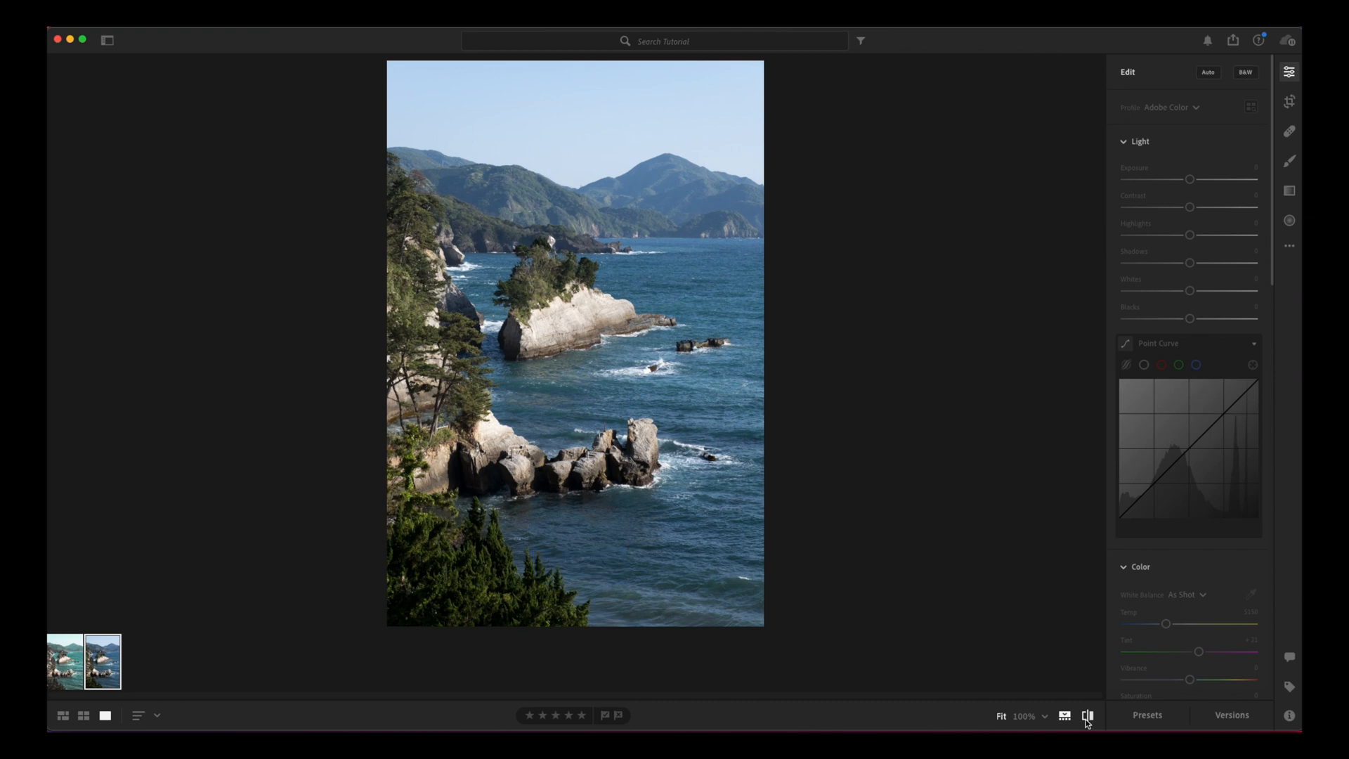
{"action": "left_click", "coordinate": [1086, 721]}
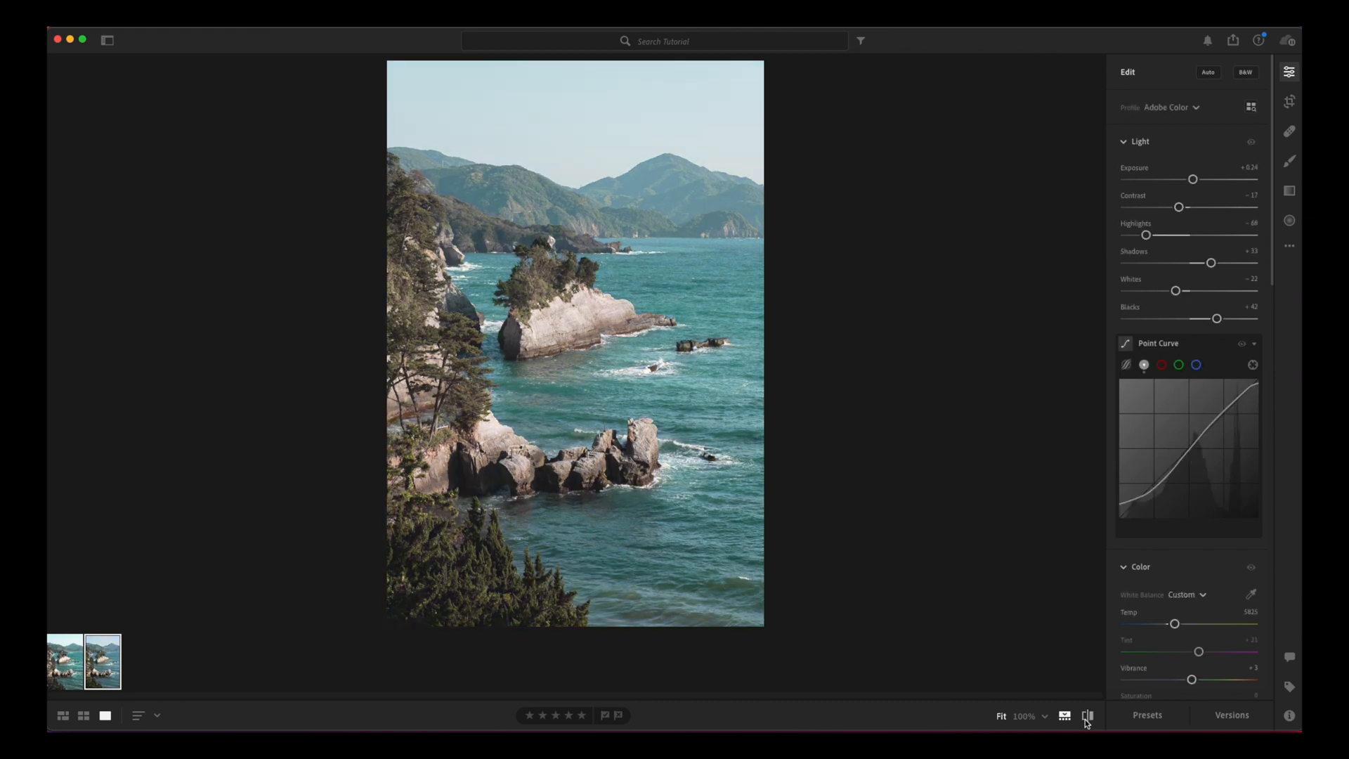
{"action": "left_click", "coordinate": [1087, 719]}
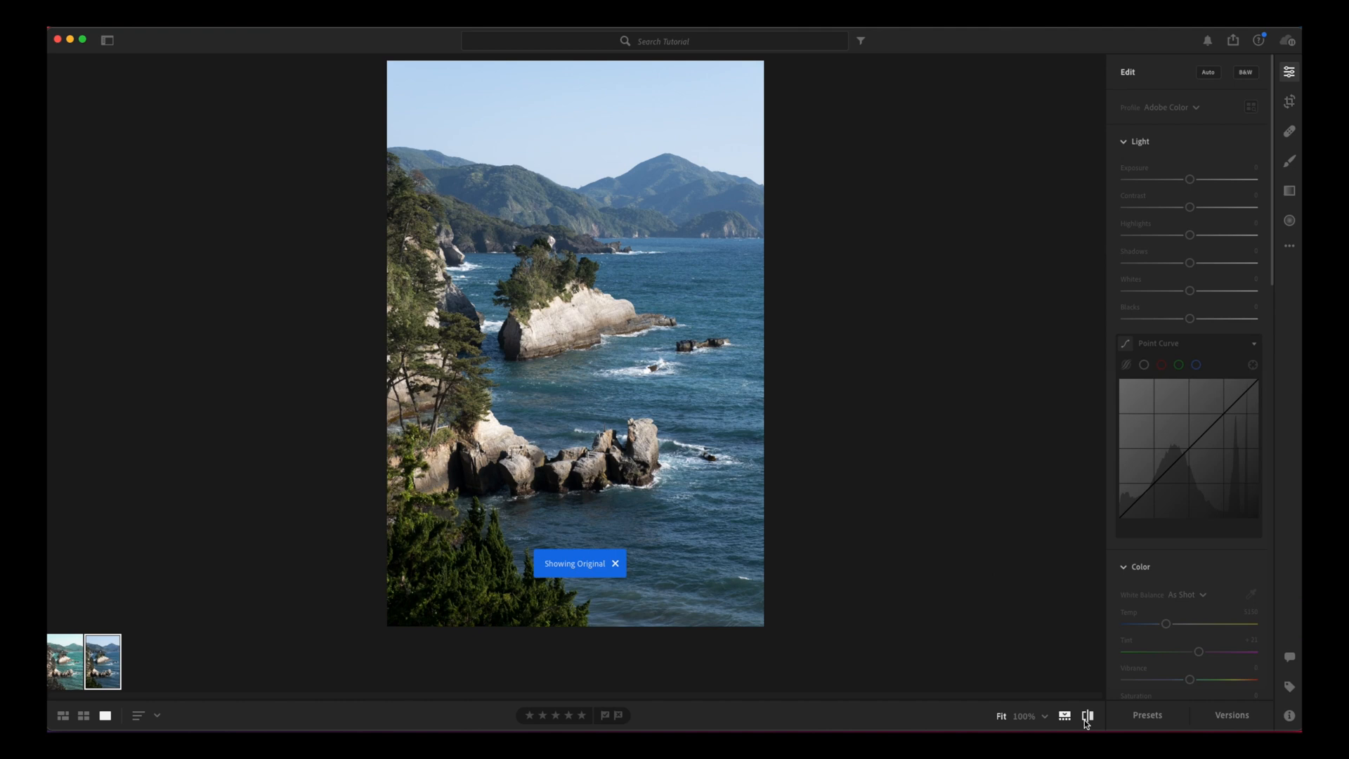
{"action": "left_click", "coordinate": [1087, 718]}
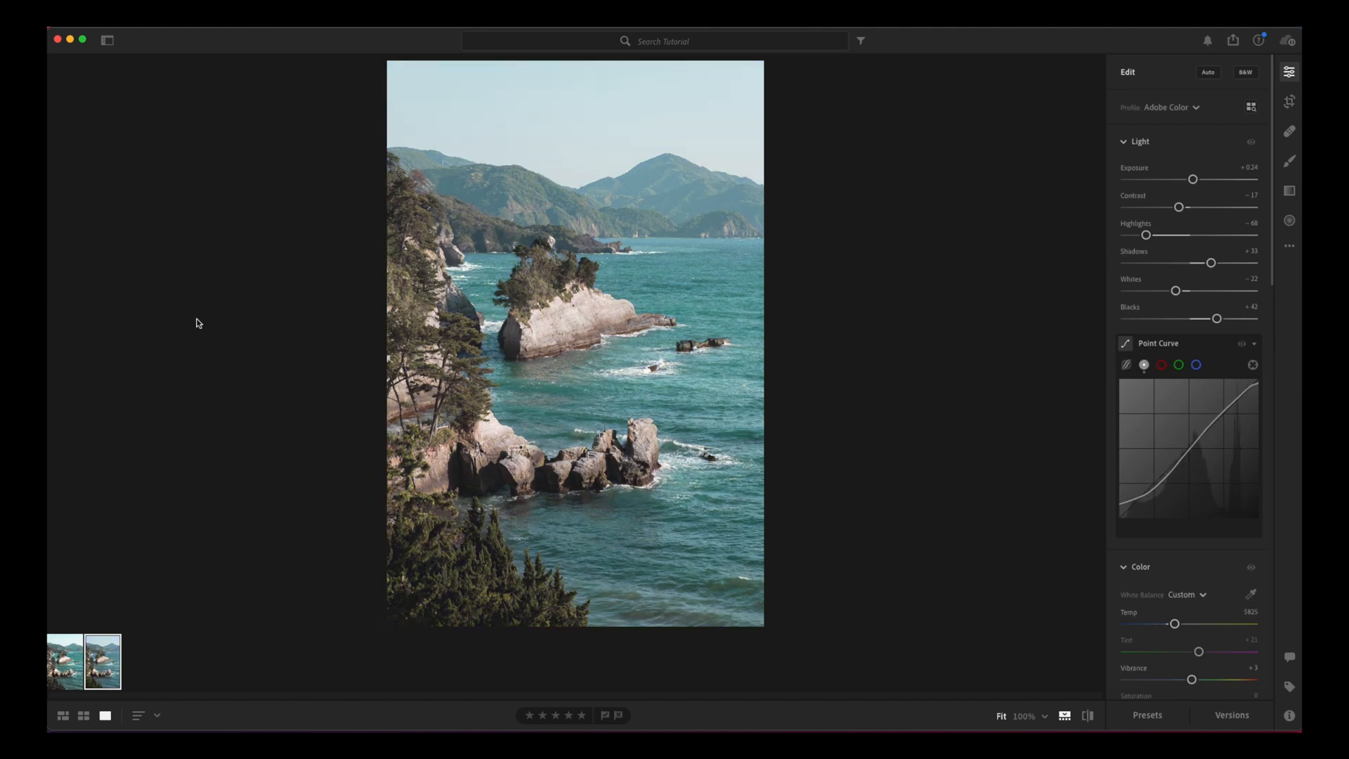
Step: Open the Izu album and view several of its edited portraits taken by the pine tree at the shore
{"action": "left_click", "coordinate": [106, 41]}
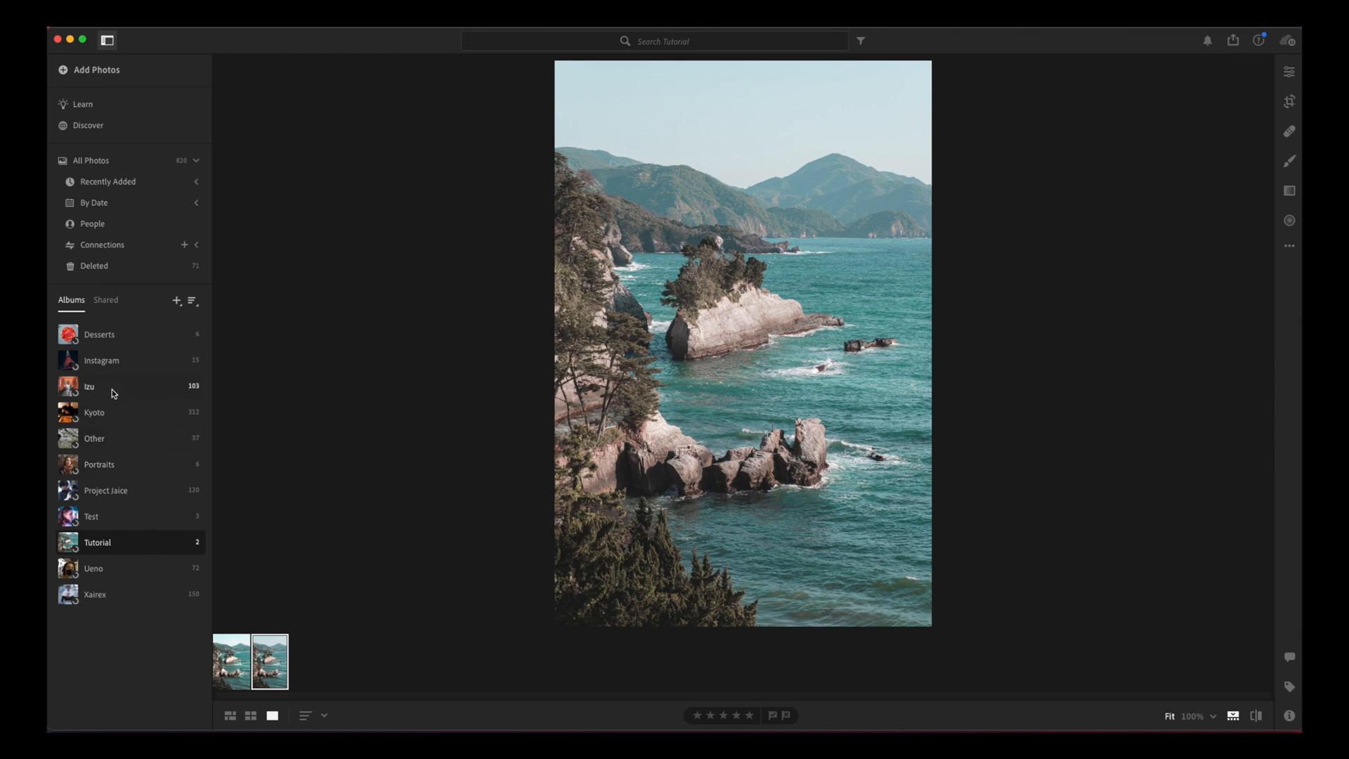
{"action": "left_click", "coordinate": [112, 389]}
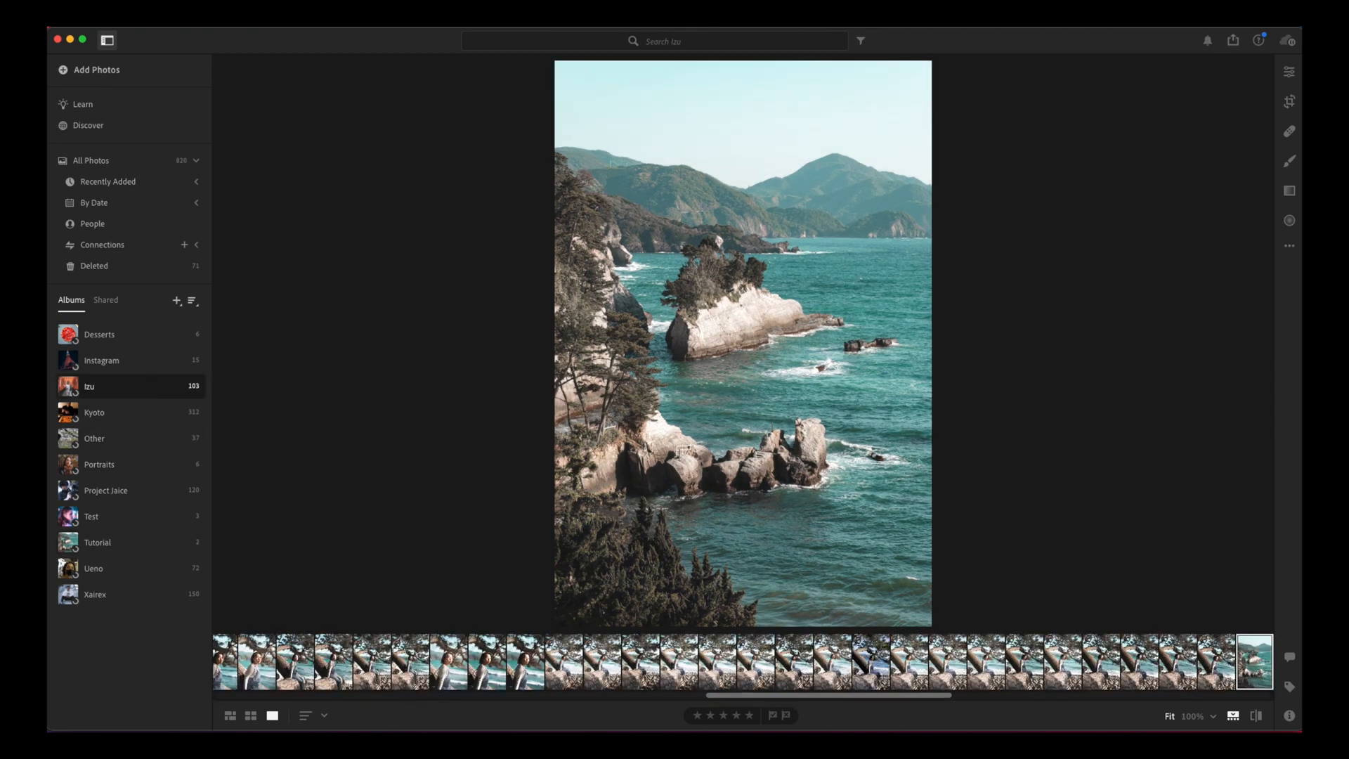
{"action": "left_click", "coordinate": [1224, 662]}
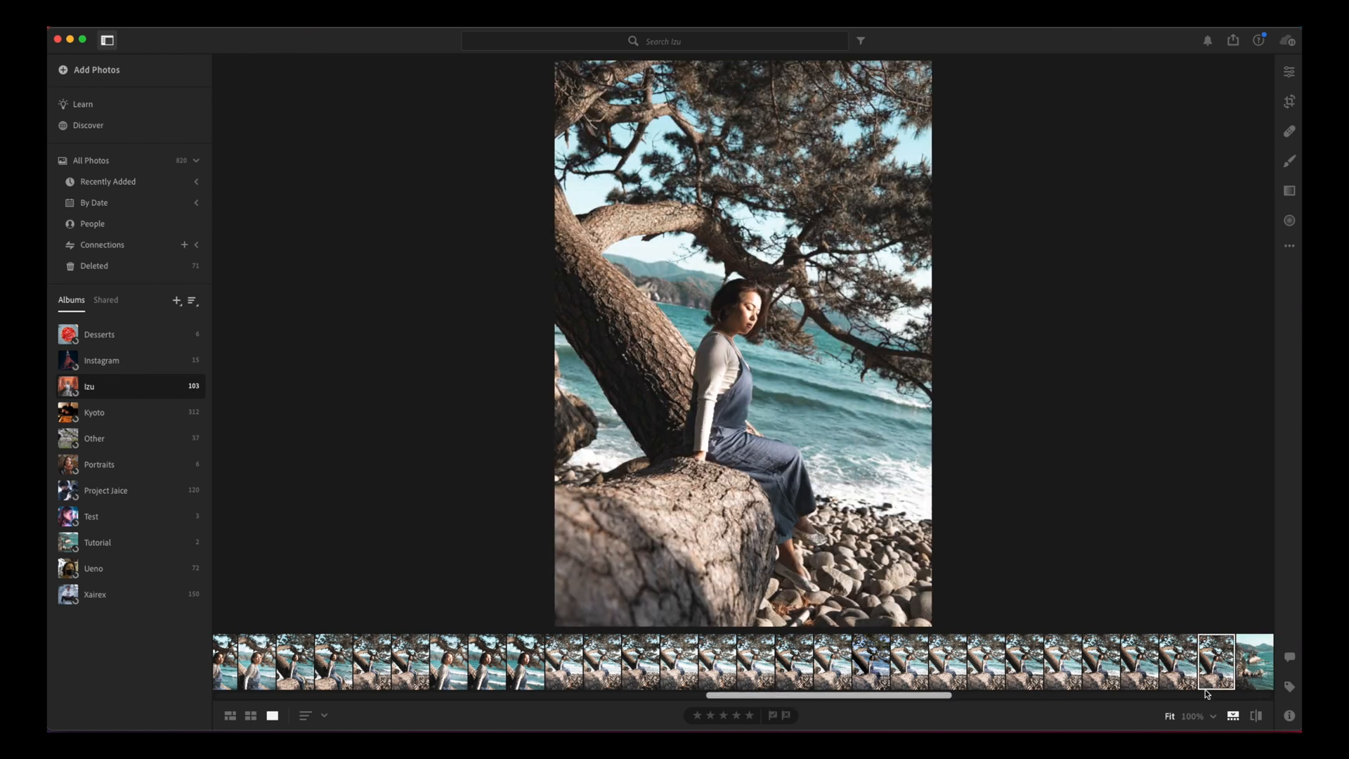
{"action": "left_click", "coordinate": [493, 671]}
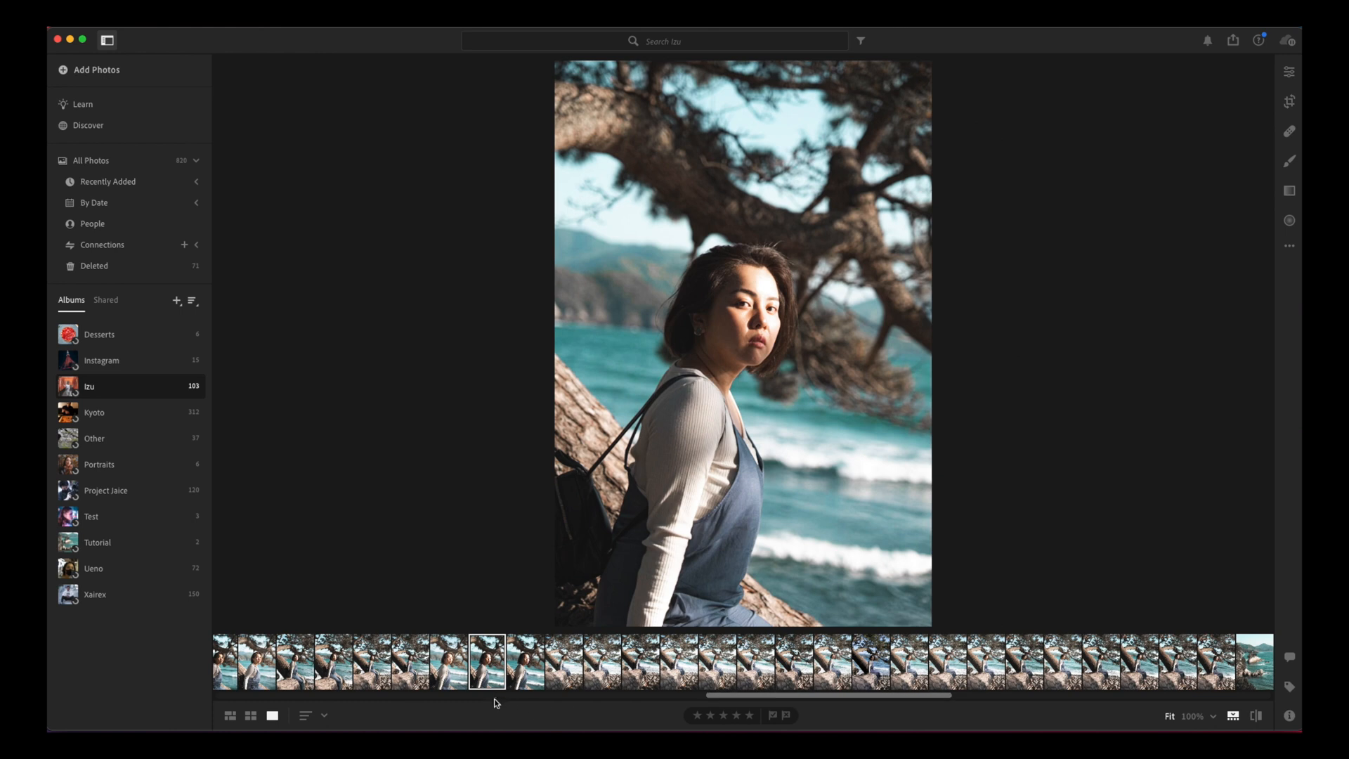
{"action": "left_click", "coordinate": [422, 666]}
Step: Browse further through the Izu album, viewing a closer portrait on the tree trunk and the landscape of pine branches over the sea
{"action": "left_click_drag", "start_coordinate": [803, 701], "coordinate": [557, 701]}
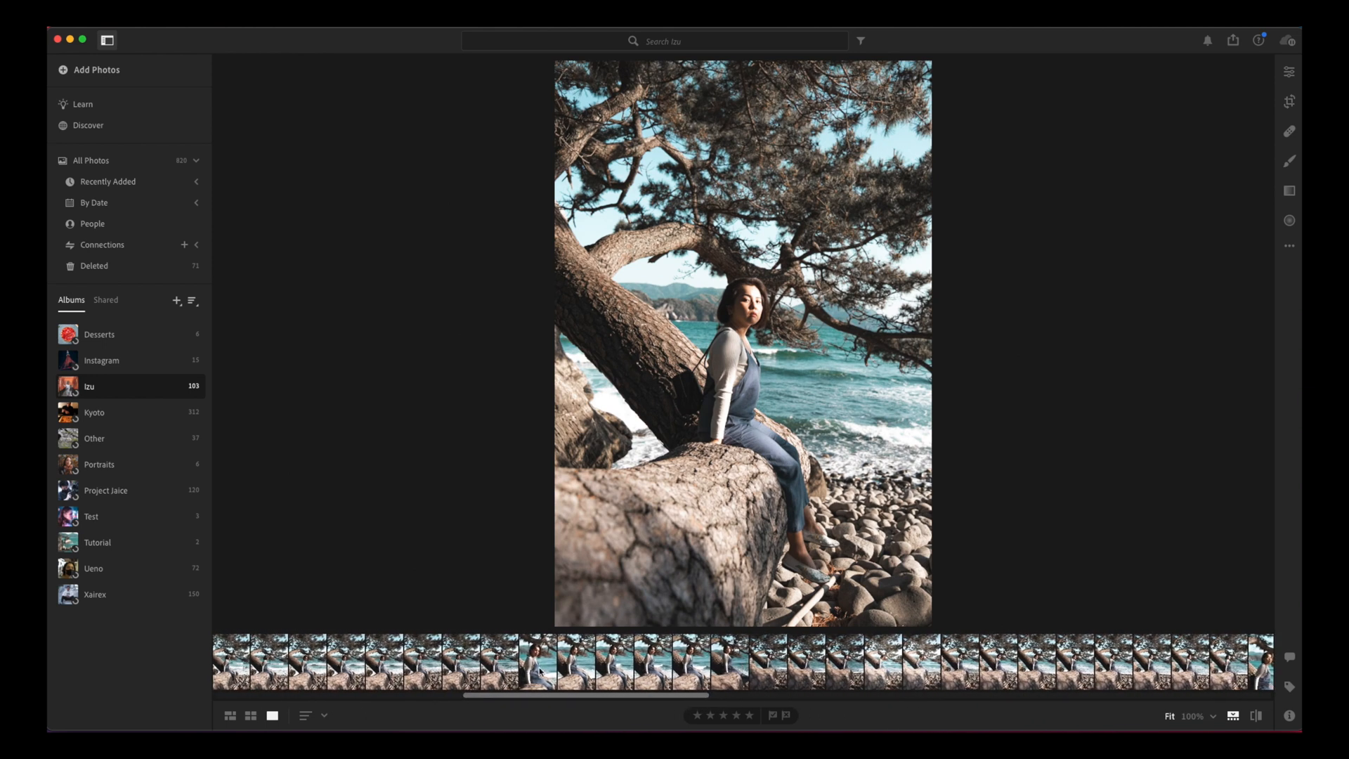
{"action": "left_click", "coordinate": [575, 661]}
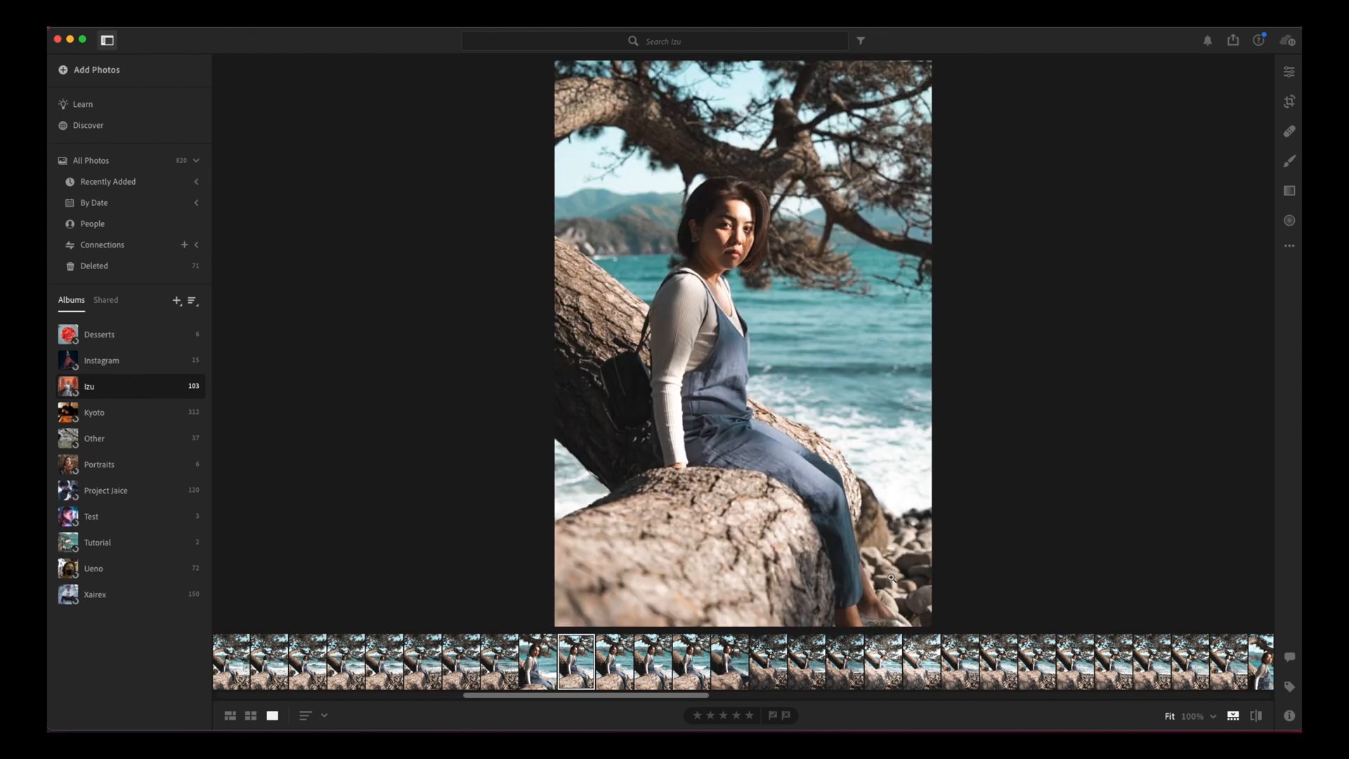
{"action": "left_click_drag", "start_coordinate": [553, 694], "coordinate": [458, 691]}
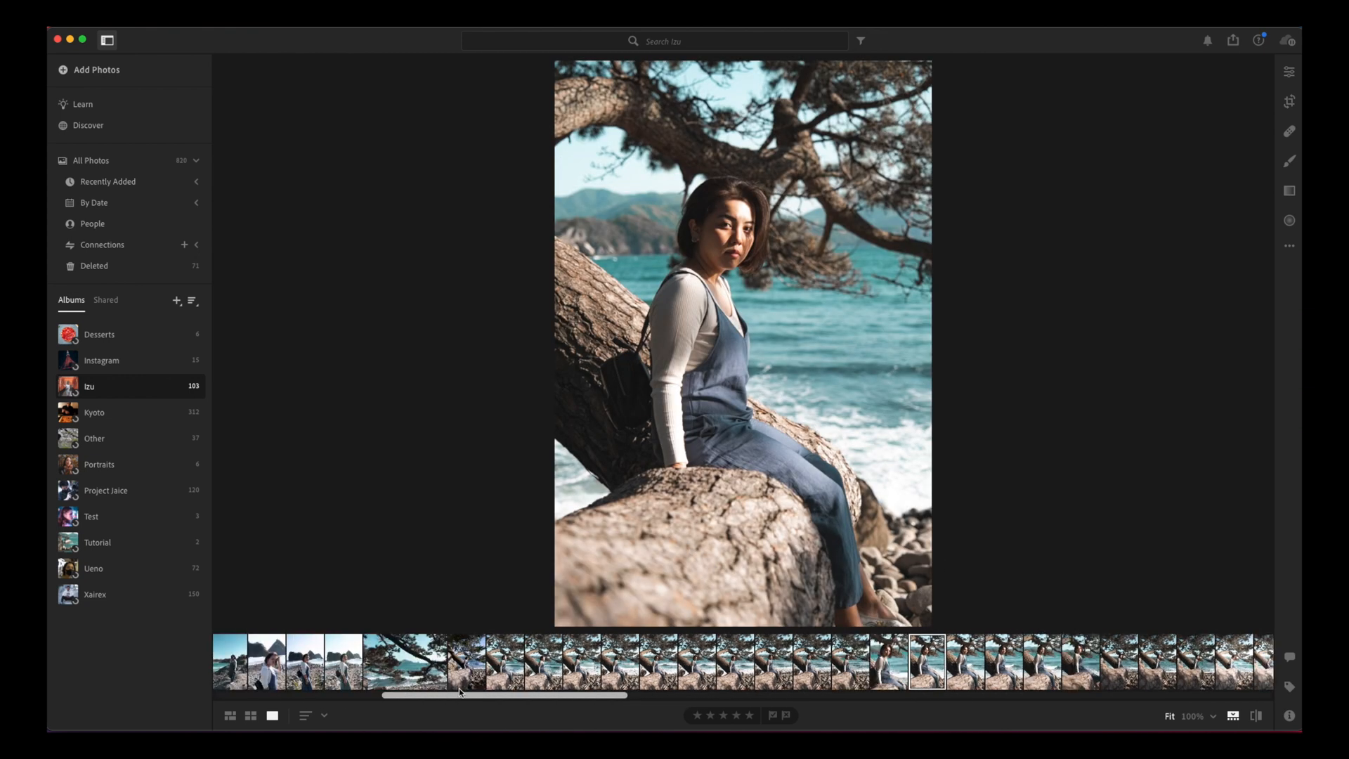
{"action": "left_click", "coordinate": [483, 669]}
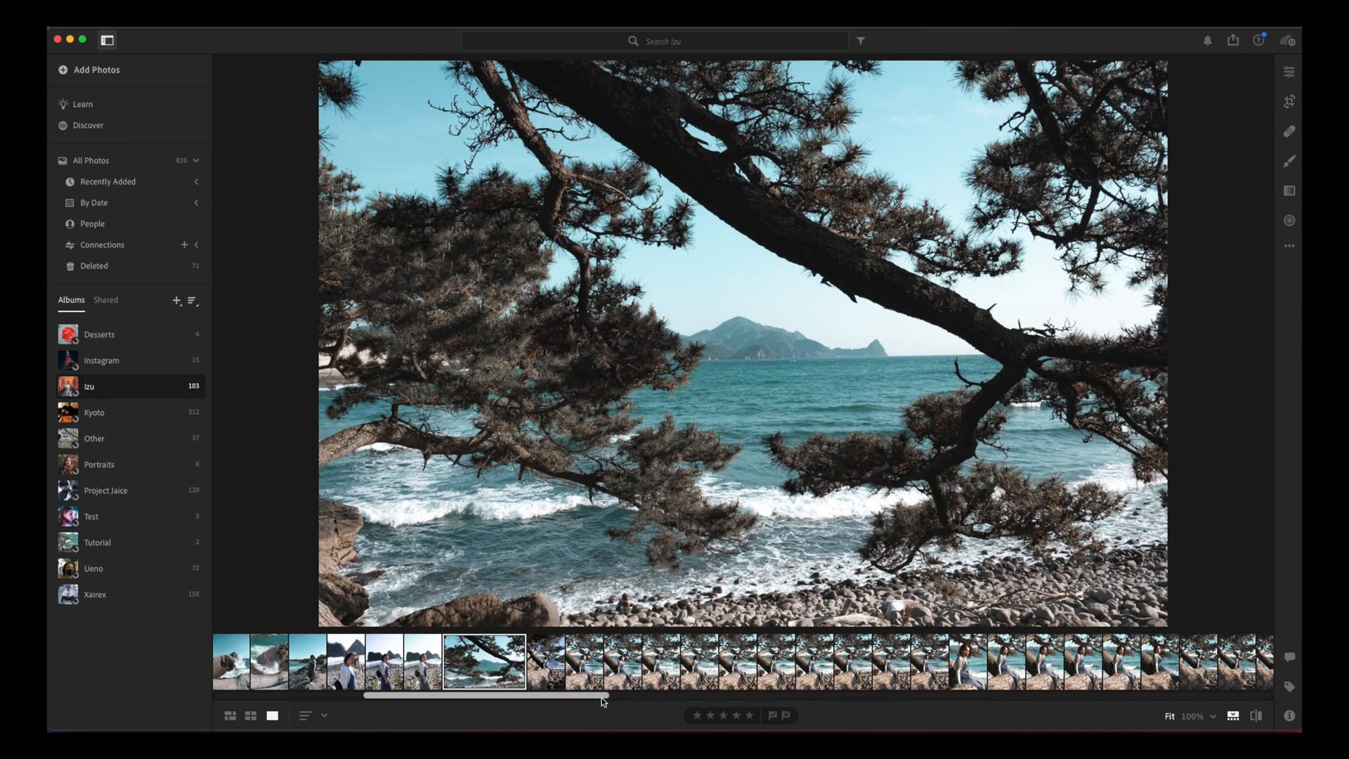
{"action": "scroll", "coordinate": [598, 698], "scroll_direction": "right", "scroll_amount": 10}
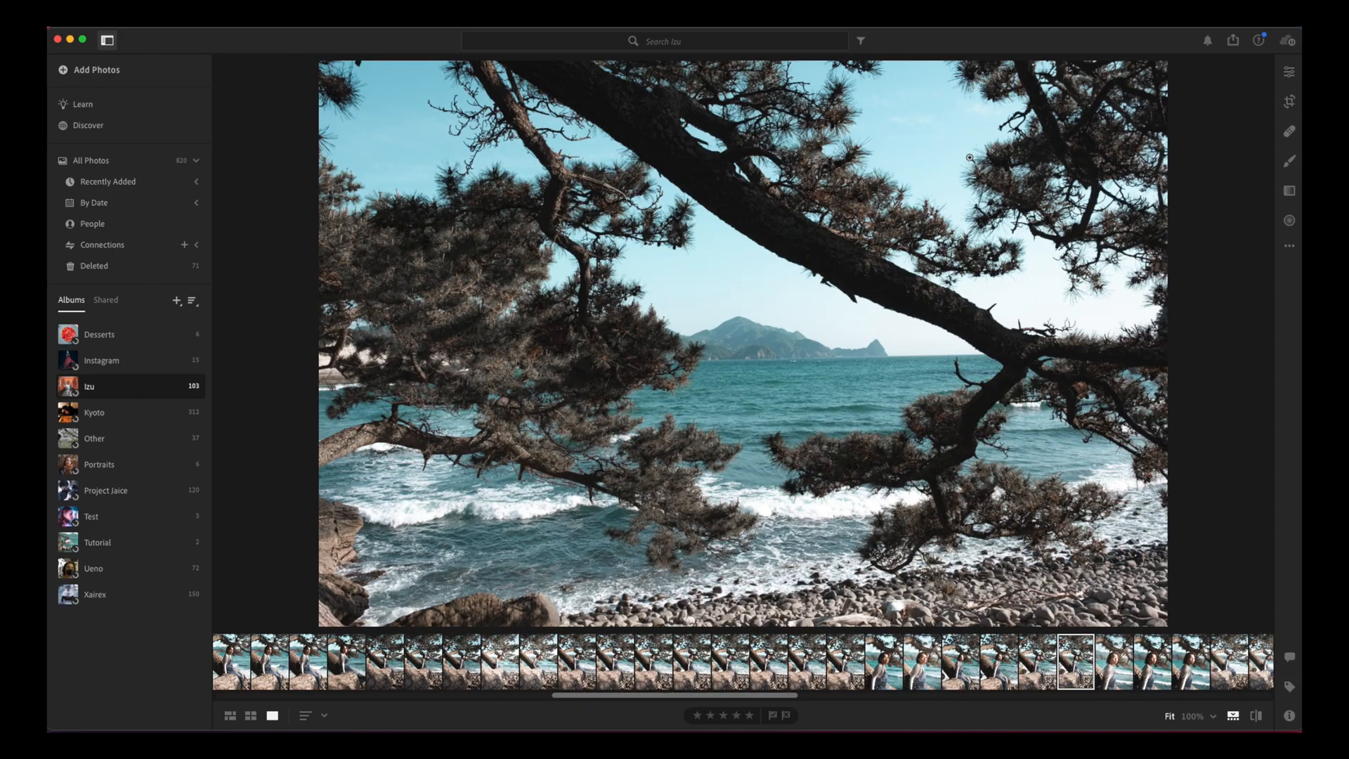